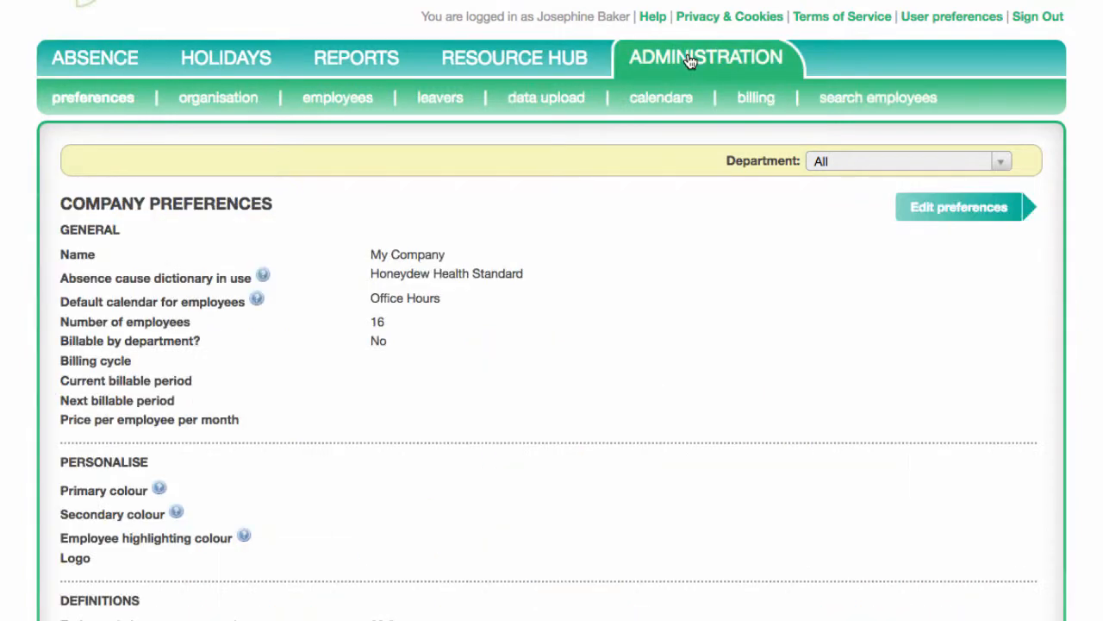
# - Open the employee administration list and try to end the third listed employee's current Support role
pyautogui.click(340, 101)
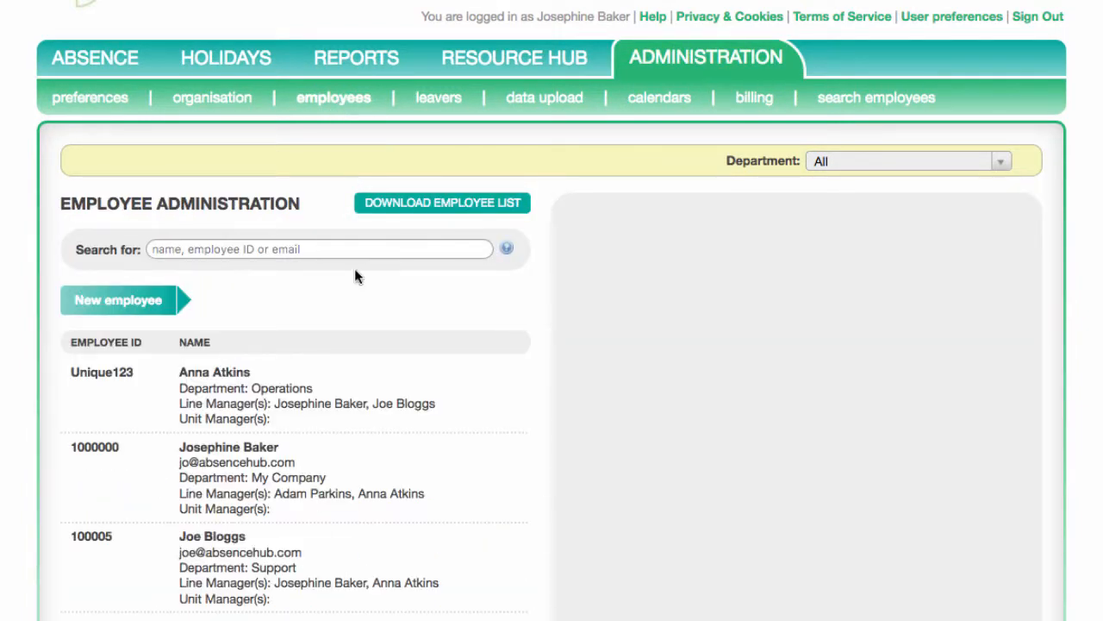
pyautogui.scroll(-5, 357, 276)
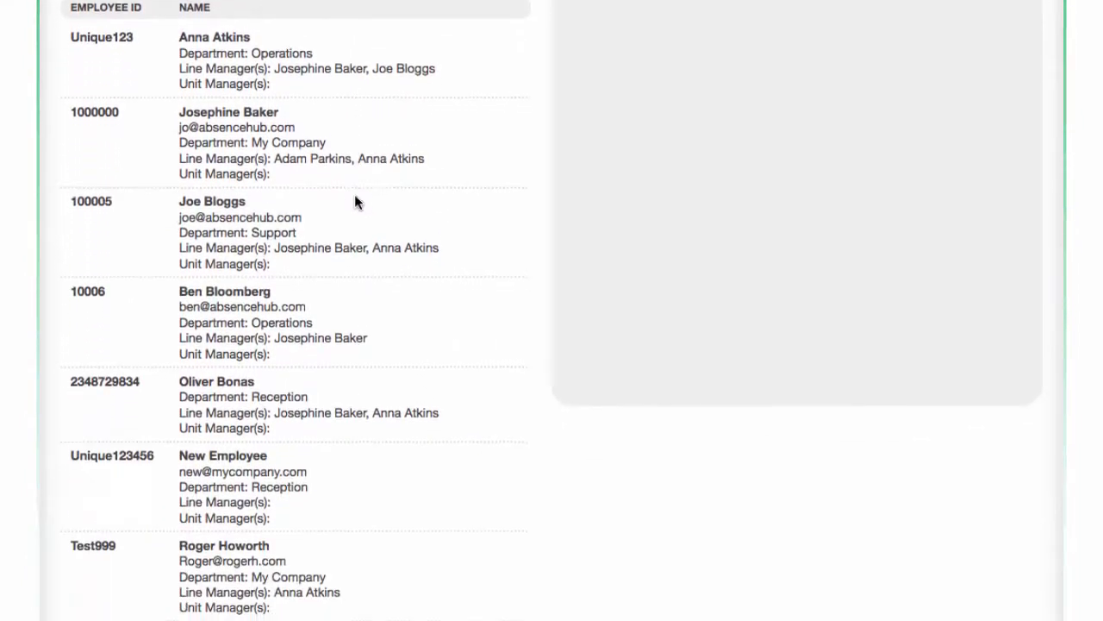
pyautogui.click(357, 198)
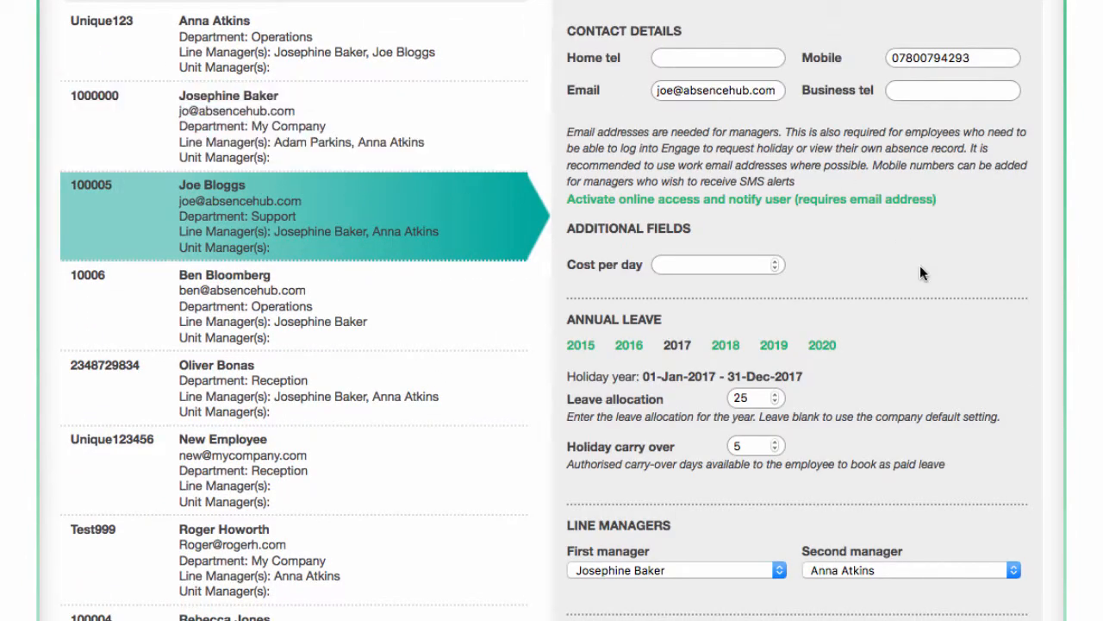
pyautogui.scroll(-3, 920, 264)
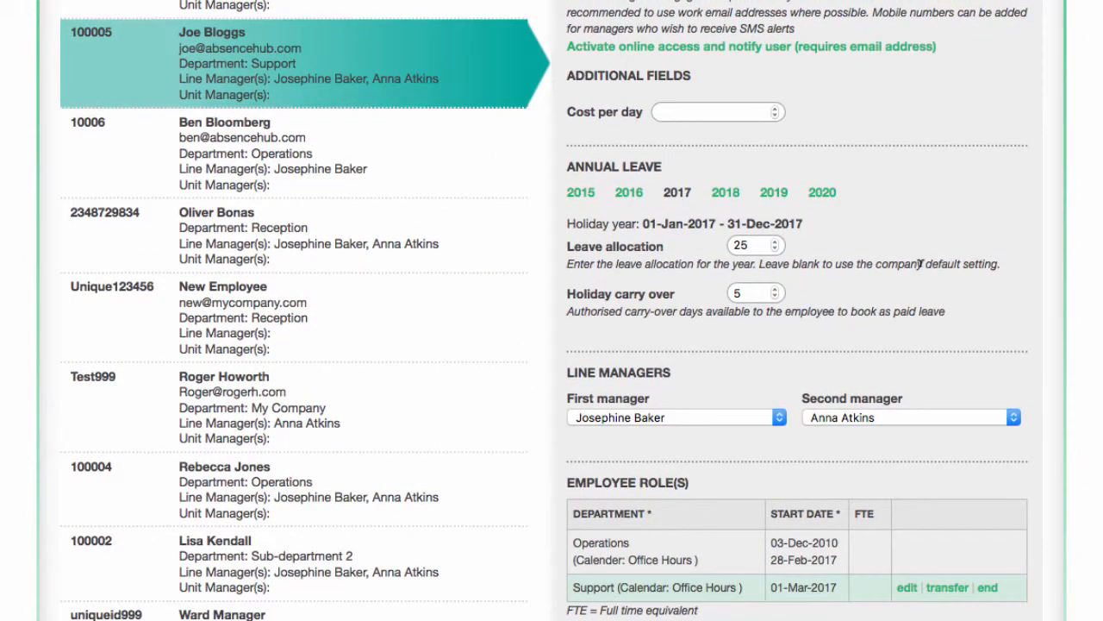
pyautogui.click(988, 587)
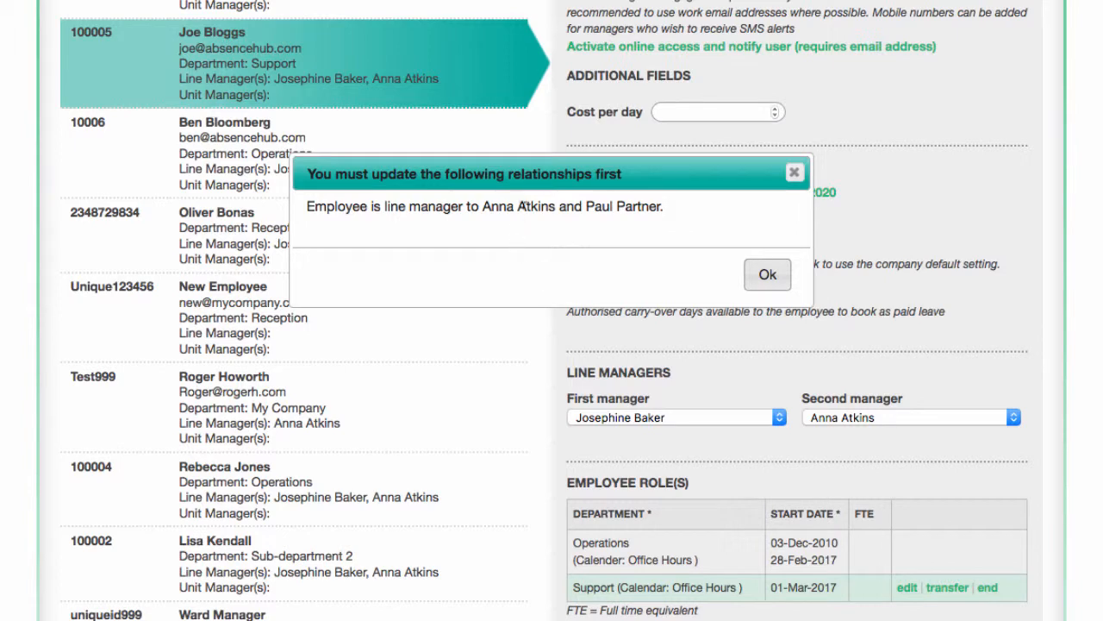
pyautogui.click(766, 274)
# - Change the first listed employee's second line manager to the name directly below the current choice, and update the employee record
pyautogui.scroll(3, 375, 66)
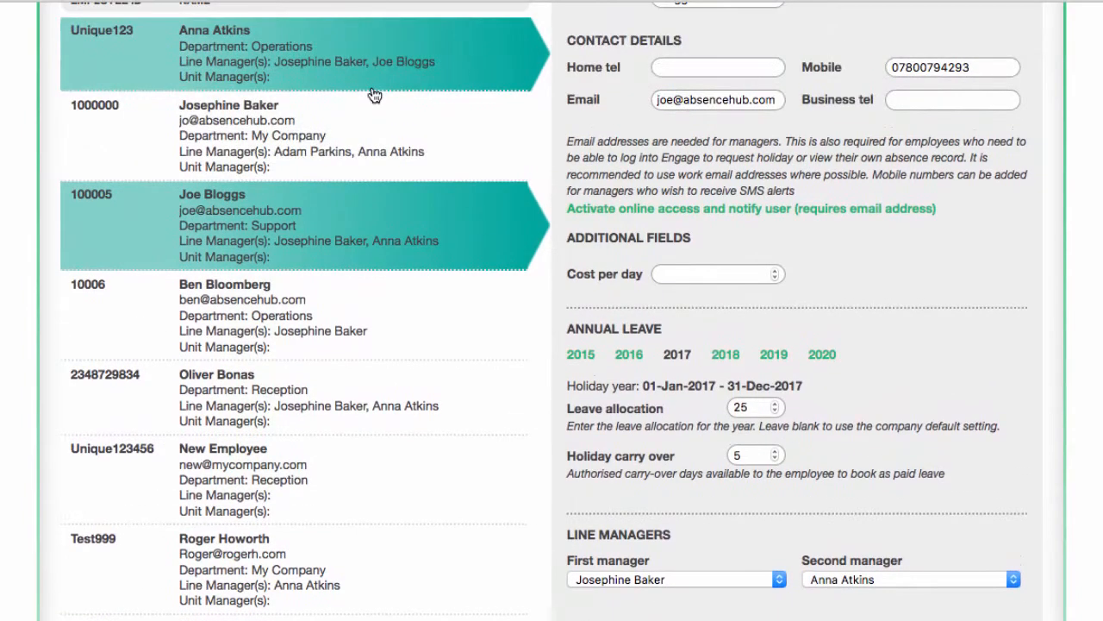
pyautogui.click(457, 62)
pyautogui.click(948, 578)
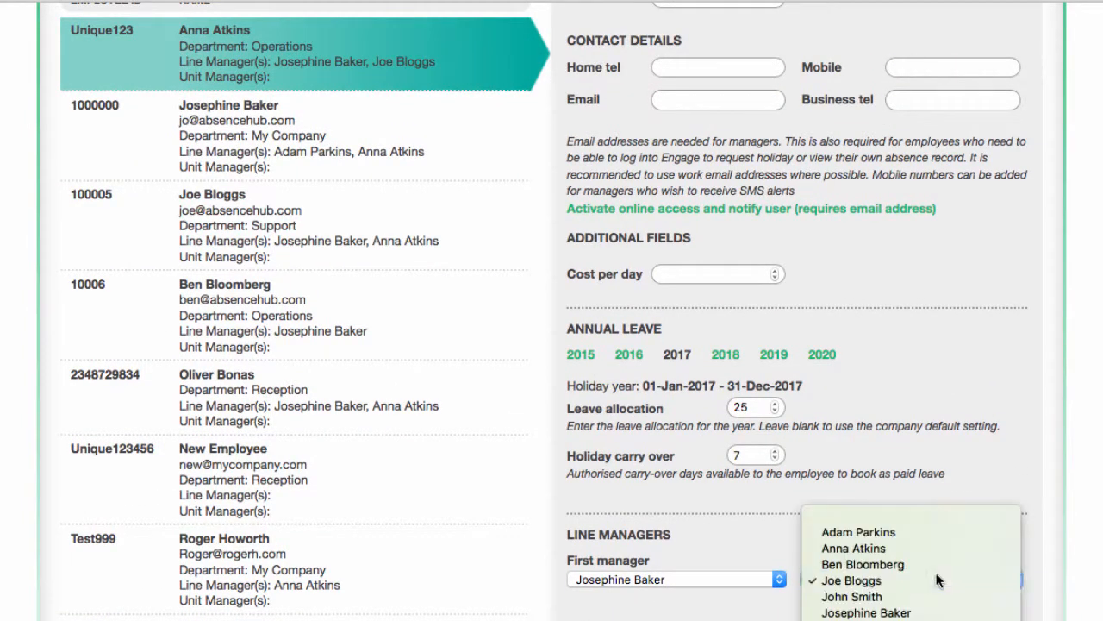
pyautogui.click(937, 594)
pyautogui.scroll(-10, 937, 597)
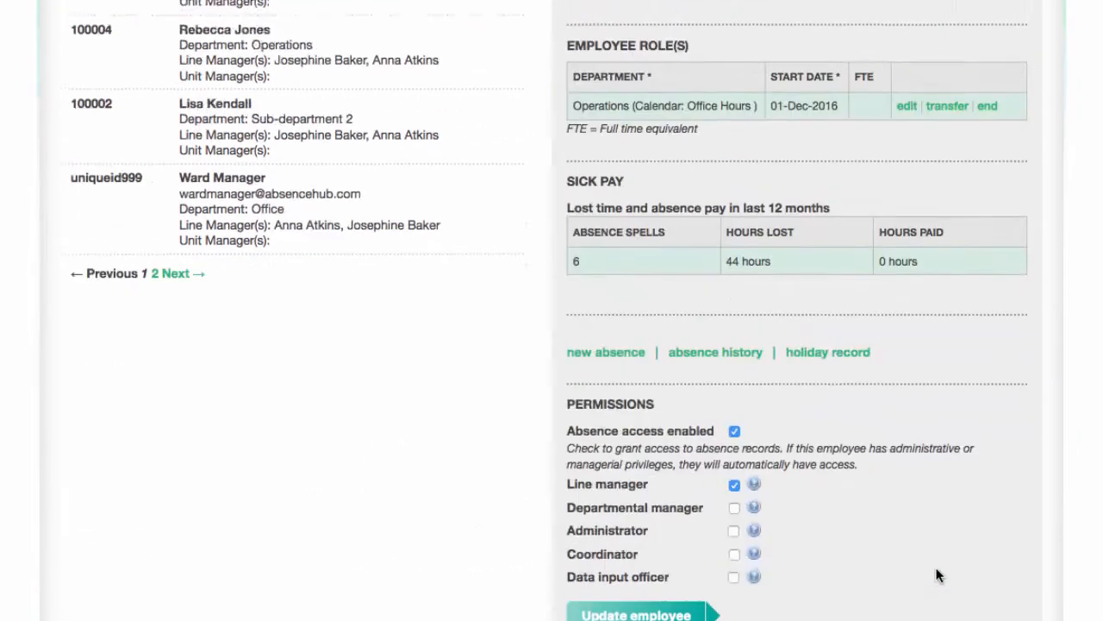
pyautogui.click(593, 595)
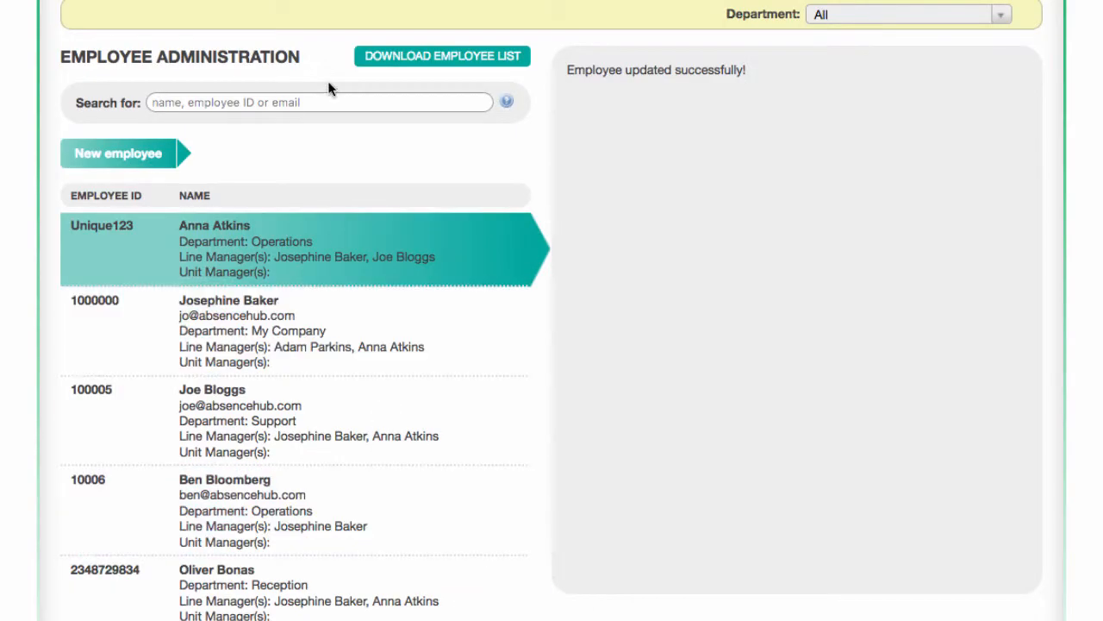
# - Reopen the first listed employee's record and try to end the Operations role
pyautogui.click(251, 238)
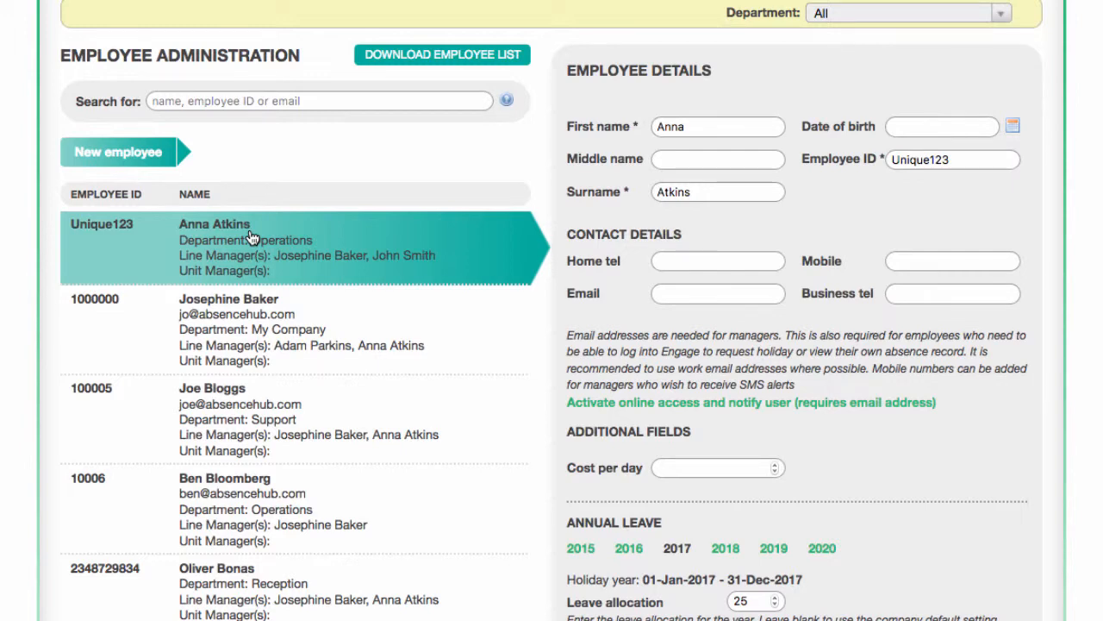
pyautogui.scroll(-5, 828, 350)
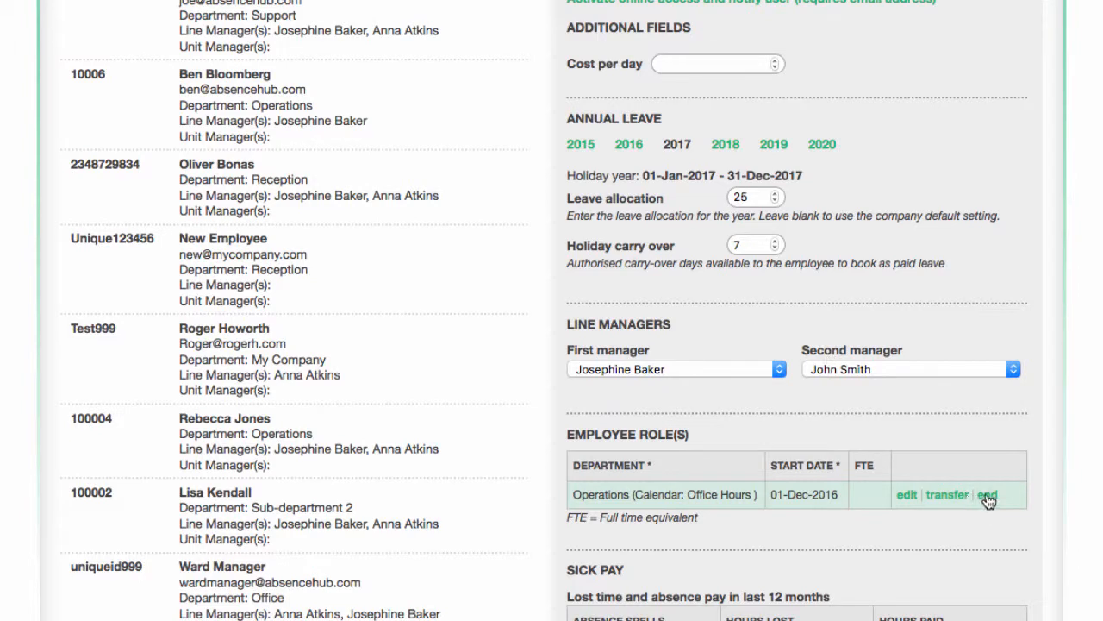
pyautogui.click(988, 497)
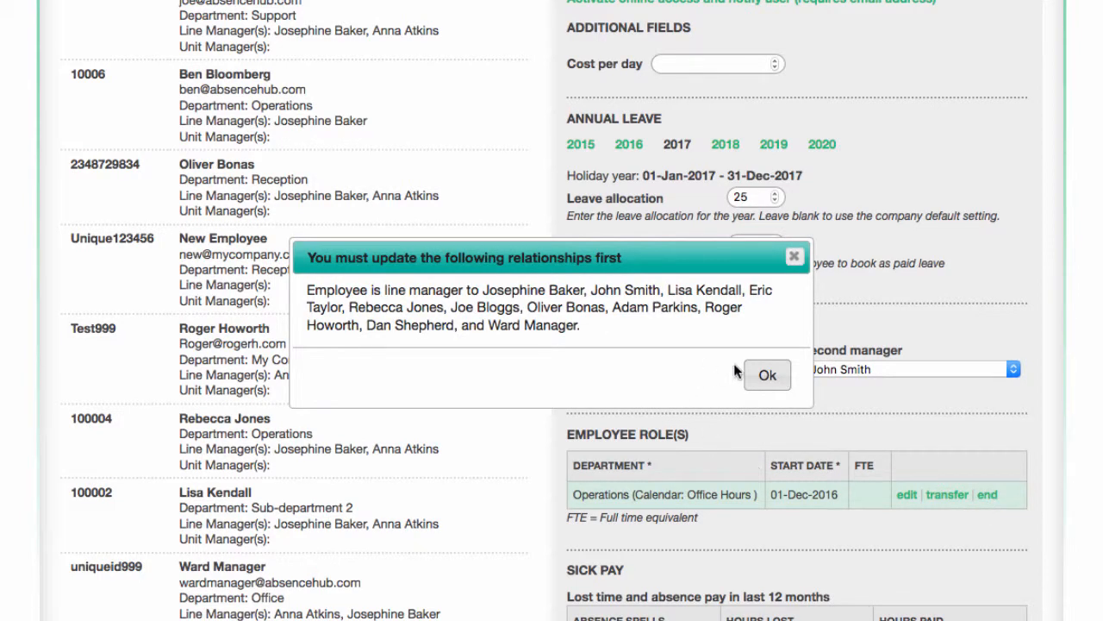
pyautogui.click(763, 374)
# - Export the employee list for all departments and open the downloaded workbook in Excel
pyautogui.scroll(3, 763, 371)
pyautogui.scroll(2, 763, 372)
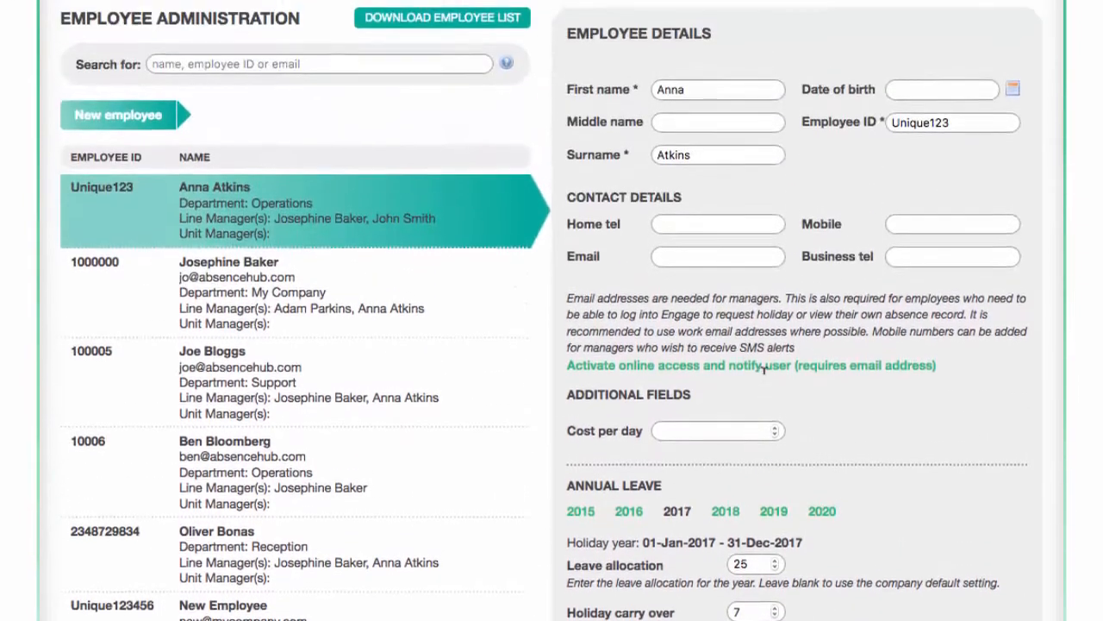
pyautogui.click(458, 41)
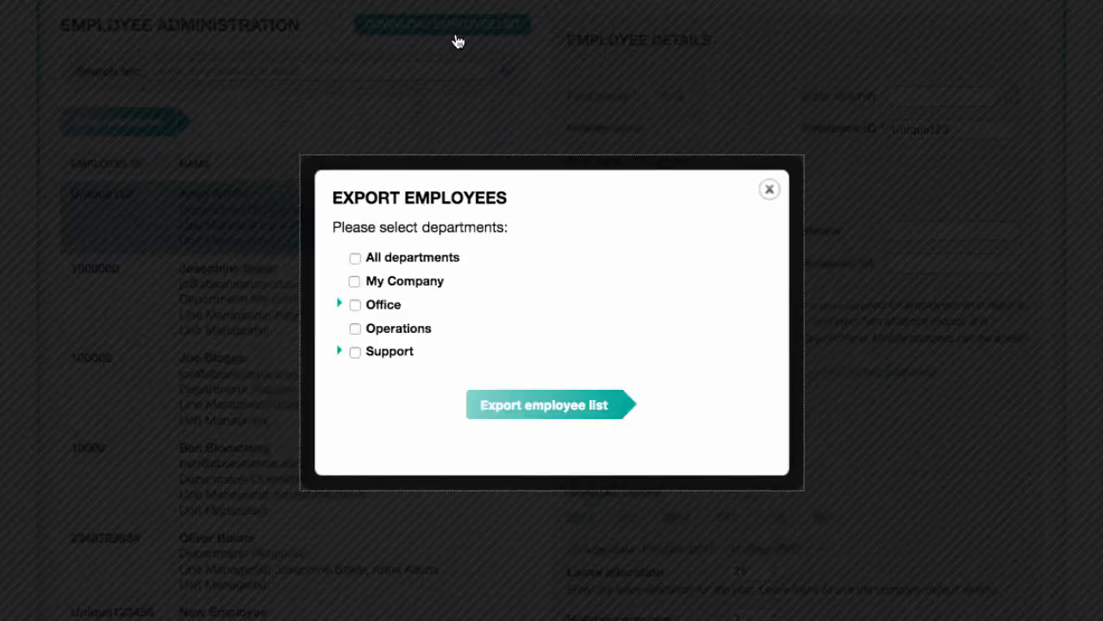
pyautogui.click(355, 257)
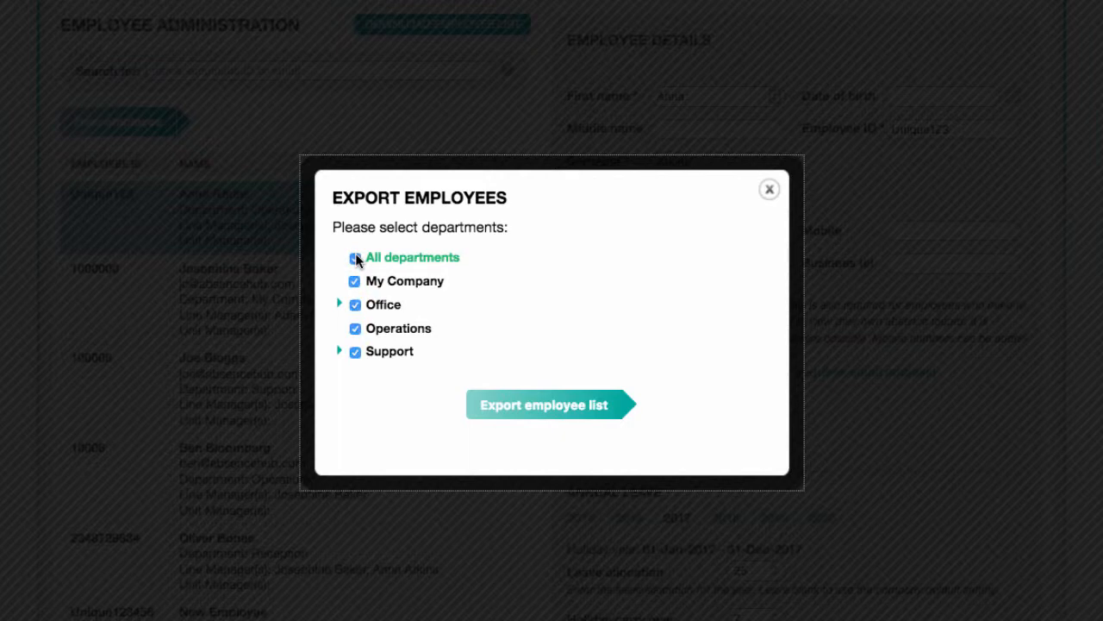
pyautogui.click(355, 257)
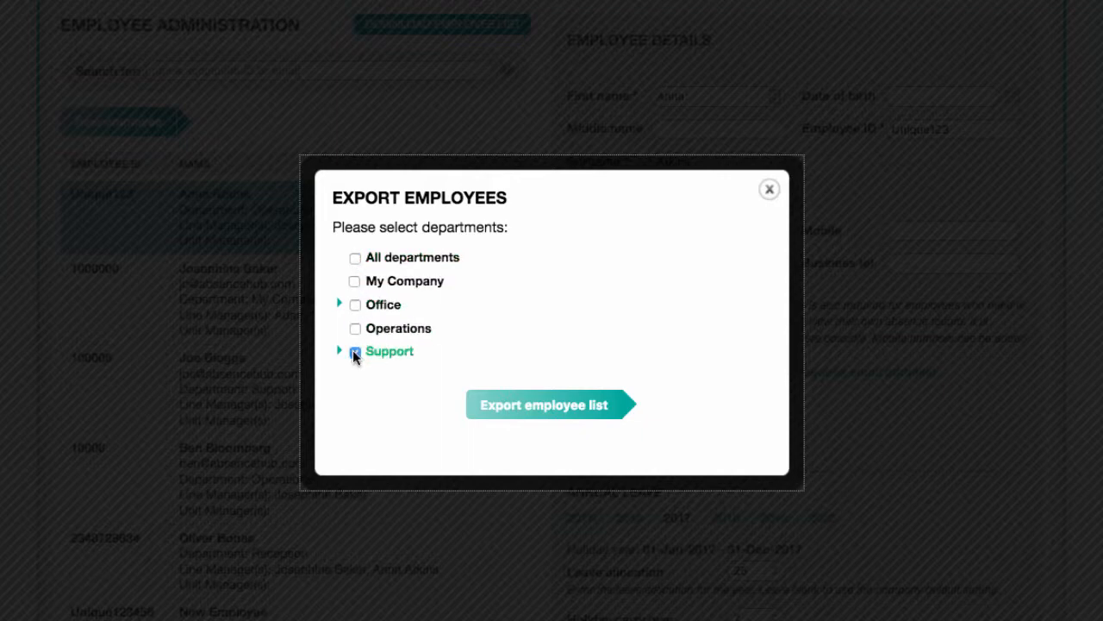
pyautogui.click(355, 258)
pyautogui.click(509, 405)
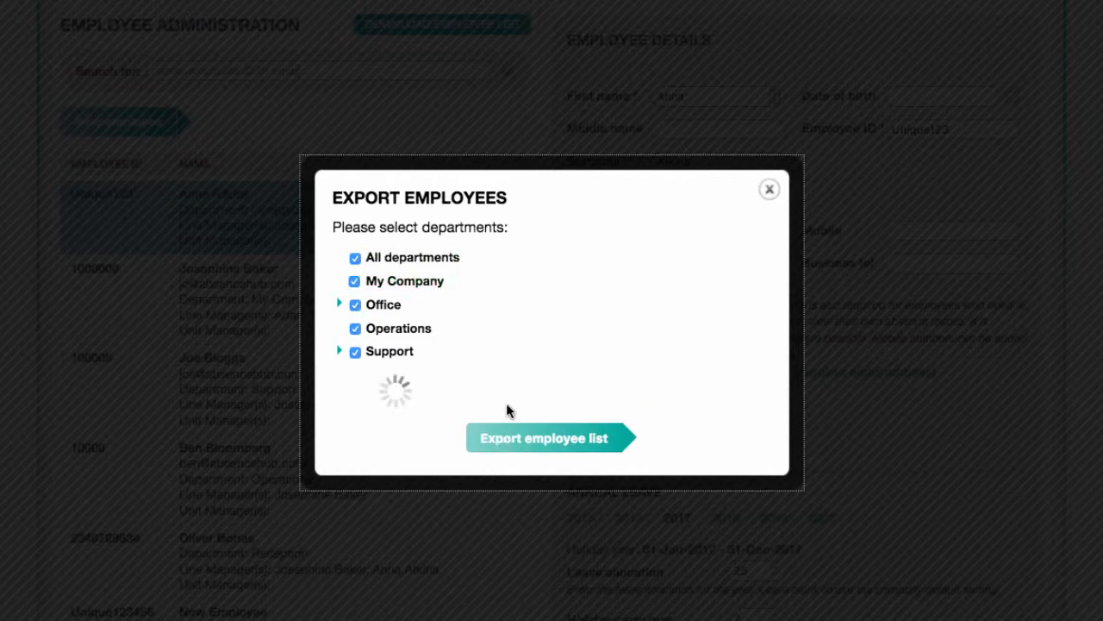
pyautogui.click(433, 349)
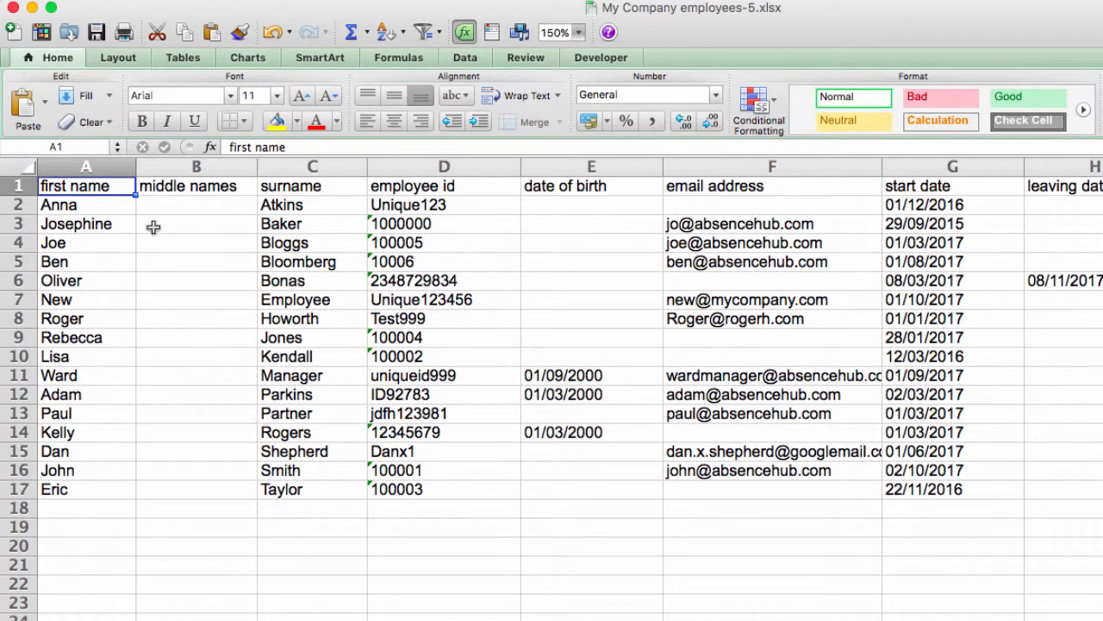
# - Add filters to the header row and sort the sheet by first manager name in ascending order
pyautogui.click(17, 186)
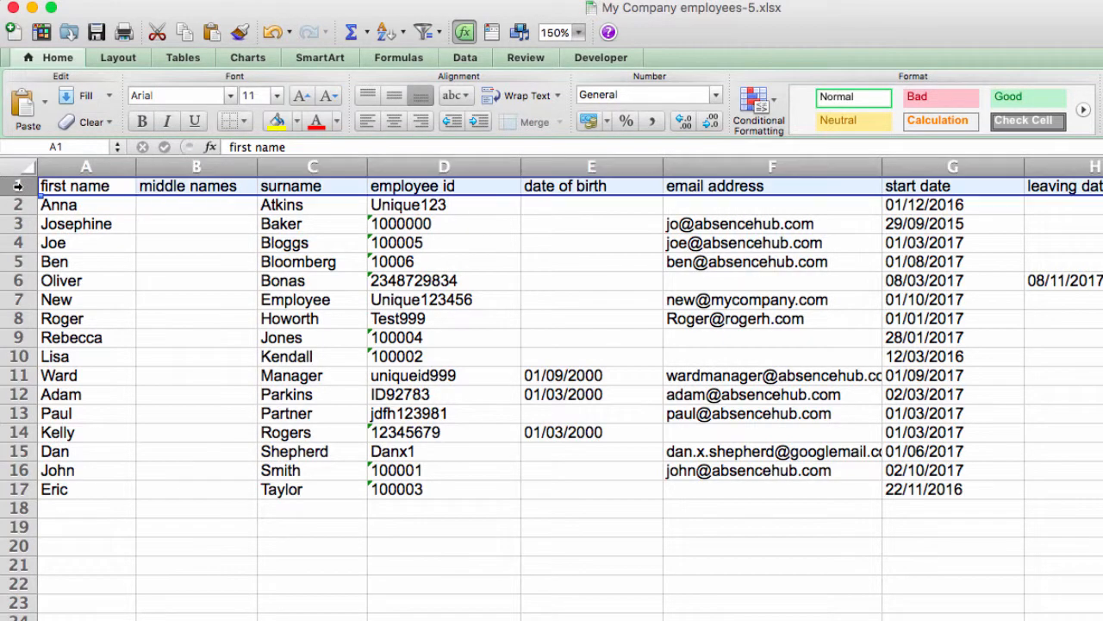
pyautogui.click(425, 39)
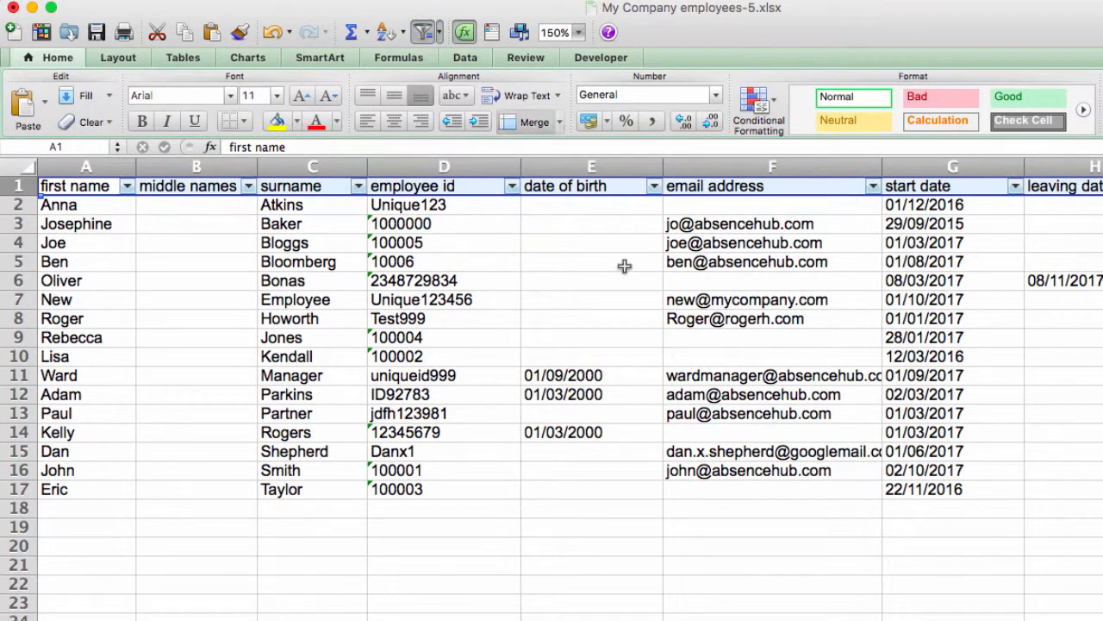
pyautogui.hscroll(5, 653, 336)
pyautogui.hscroll(3, 652, 337)
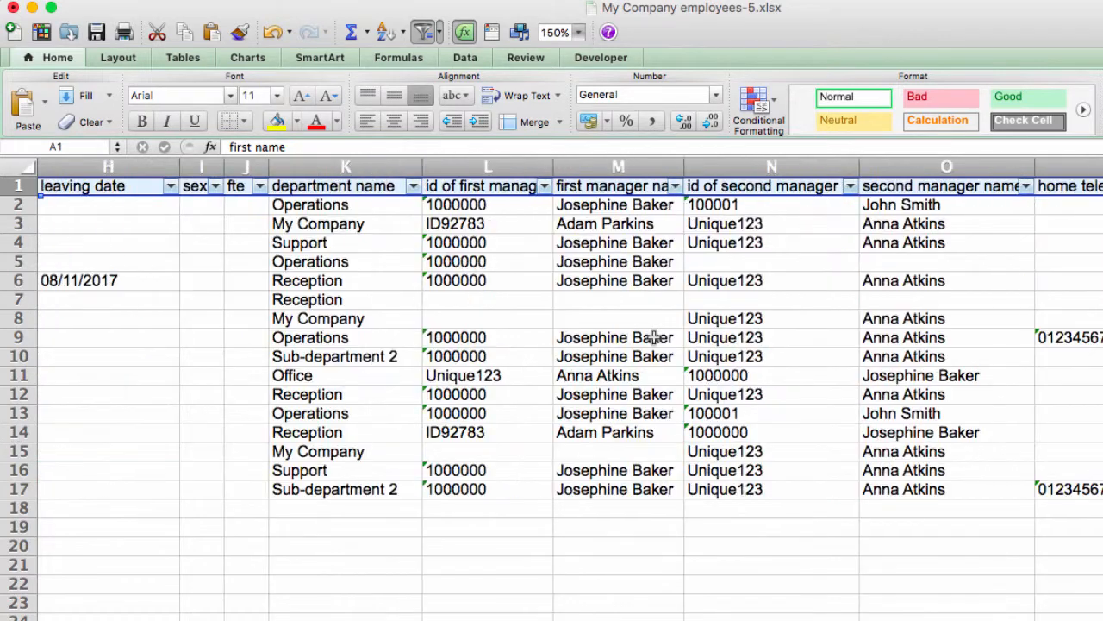
pyautogui.click(676, 186)
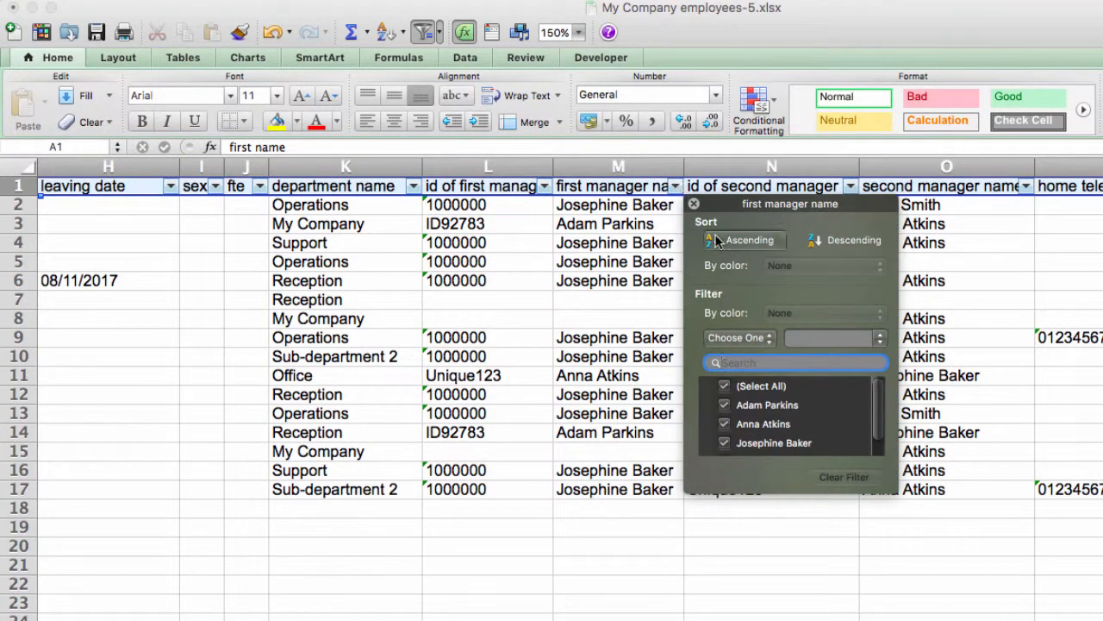
pyautogui.click(717, 241)
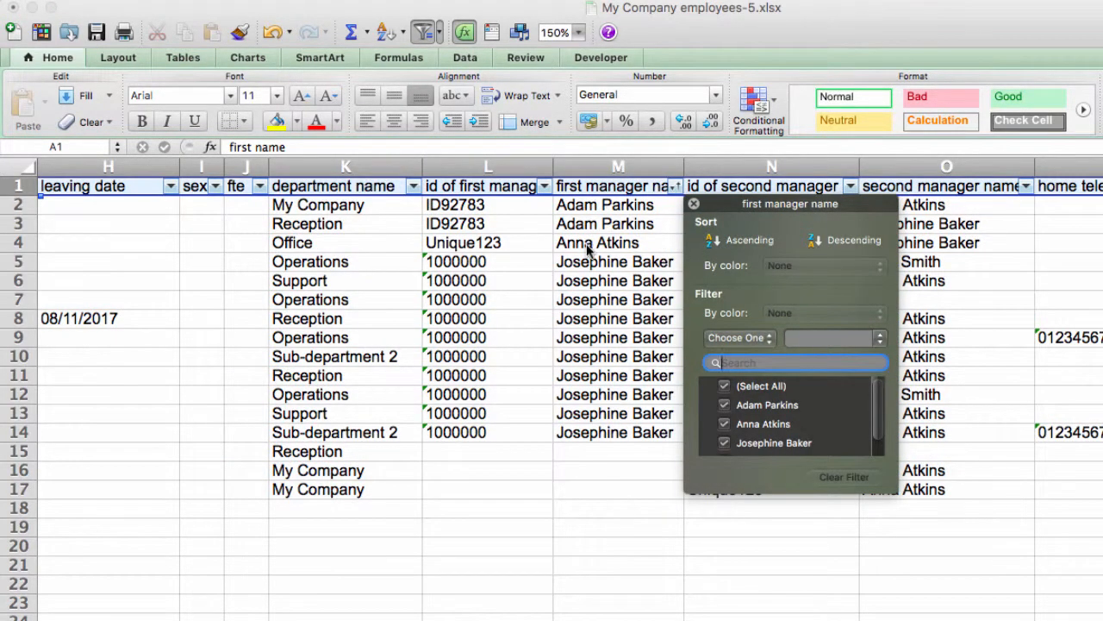
# - Colour the departing manager's name in M4 red, and fill the replacement manager's cells A7:D7 yellow
pyautogui.click(586, 244)
pyautogui.click(316, 121)
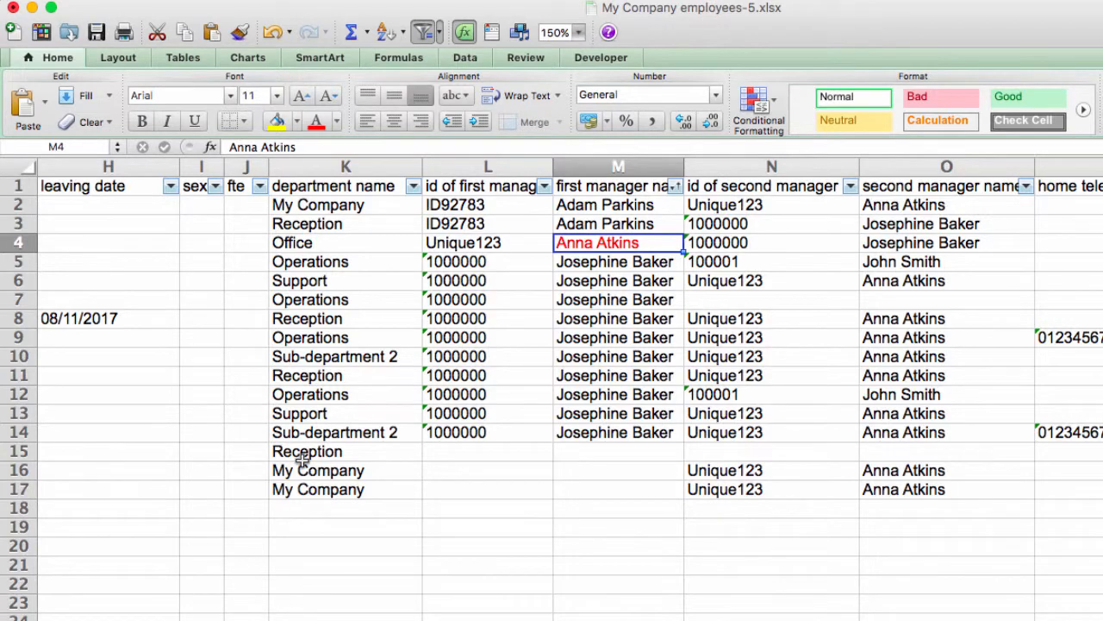
pyautogui.hscroll(-10, 302, 461)
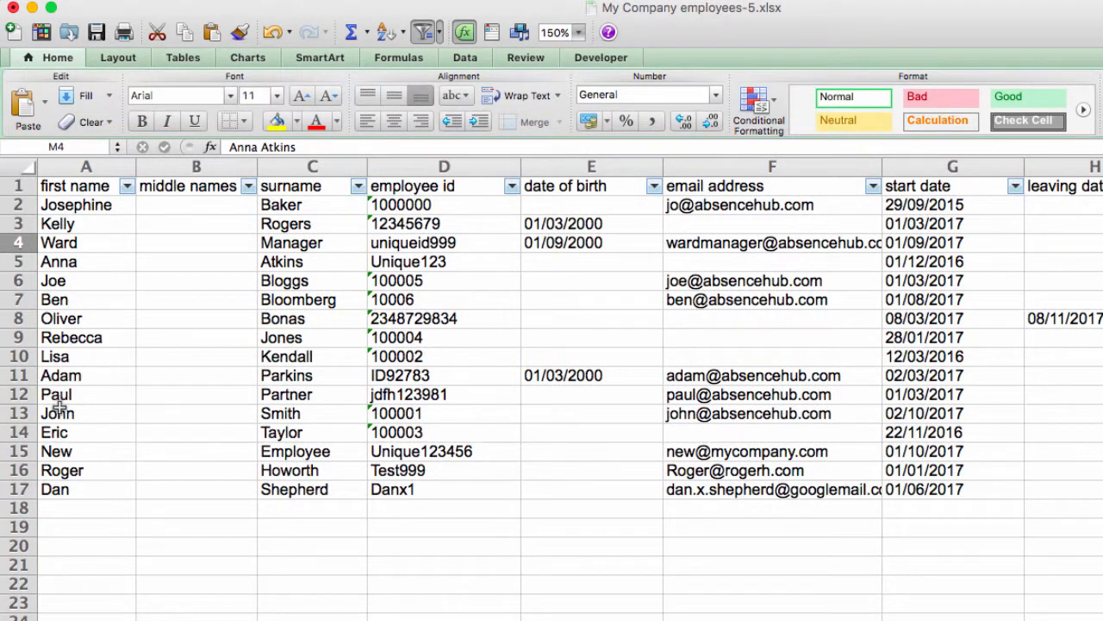
pyautogui.moveTo(52, 299); pyautogui.dragTo(448, 298)
pyautogui.click(281, 127)
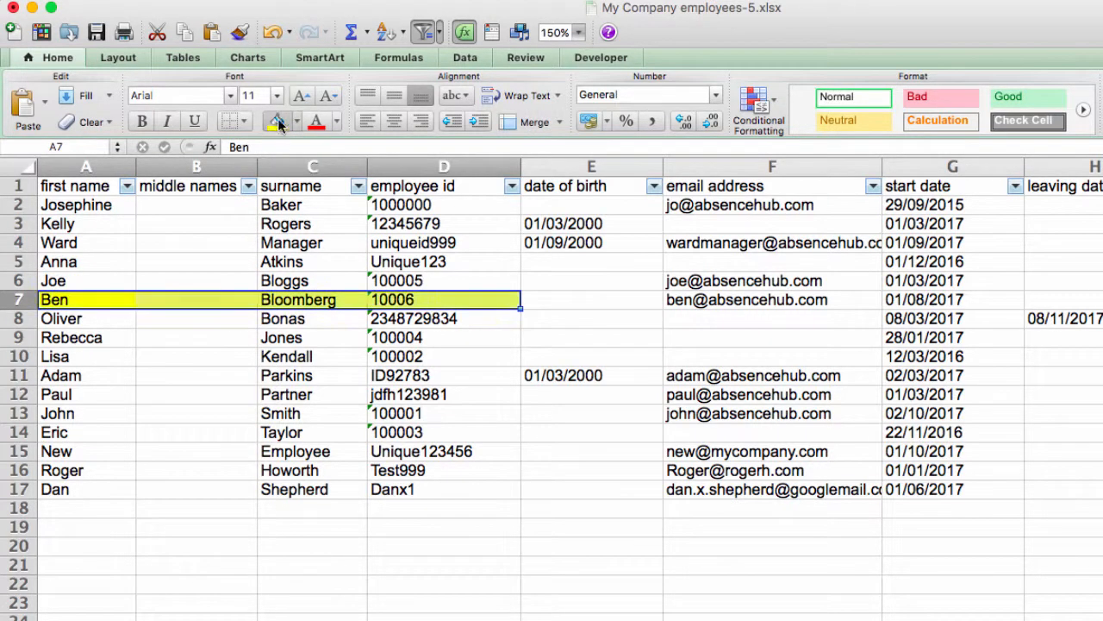
# - Copy the replacement manager's employee ID from D7 into the first manager ID cell L4
pyautogui.click(413, 299)
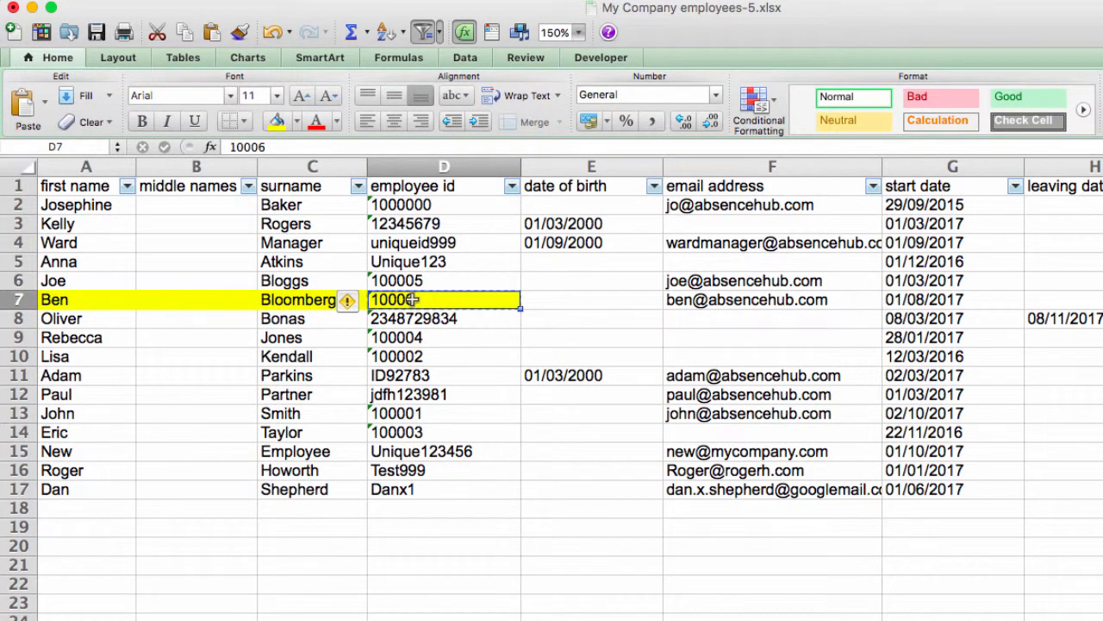
pyautogui.hscroll(5, 396, 300)
pyautogui.hscroll(3, 389, 300)
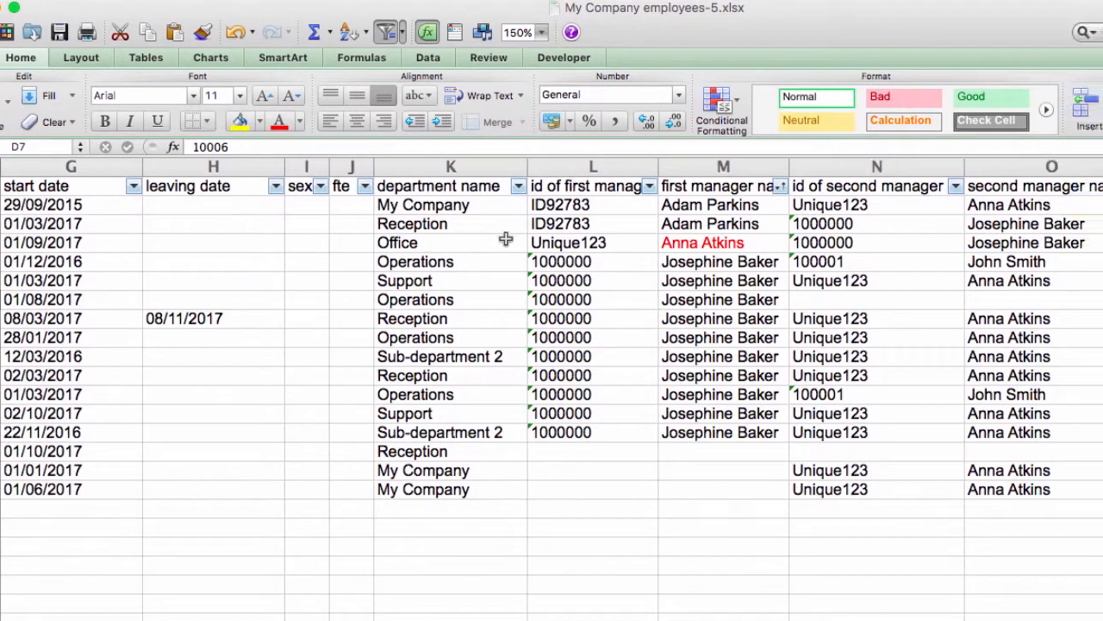
pyautogui.click(607, 243)
pyautogui.write('10006')
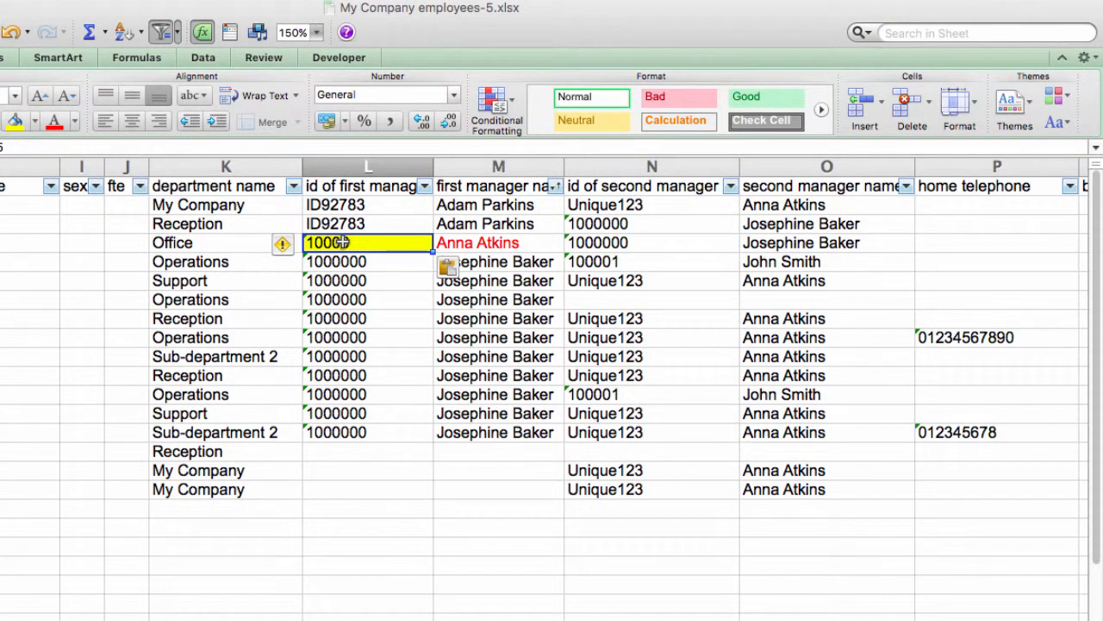
# - Sort by second manager name ascending and copy the replacement manager's ID from L15 over the departing manager's ID in N2:N11
pyautogui.click(906, 186)
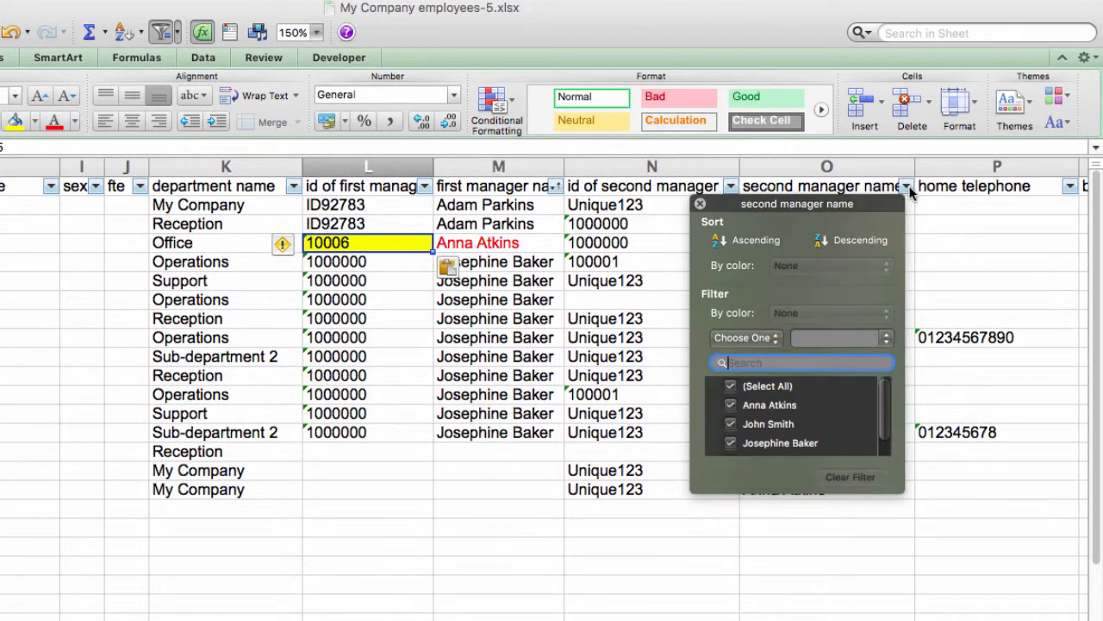
pyautogui.click(762, 243)
pyautogui.click(631, 243)
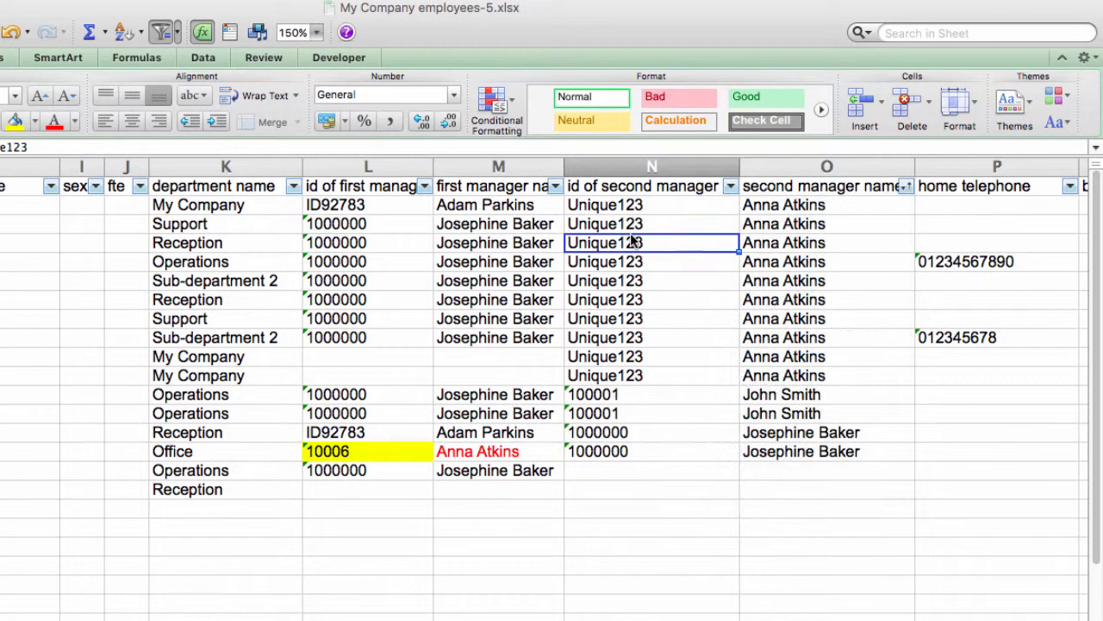
pyautogui.click(382, 451)
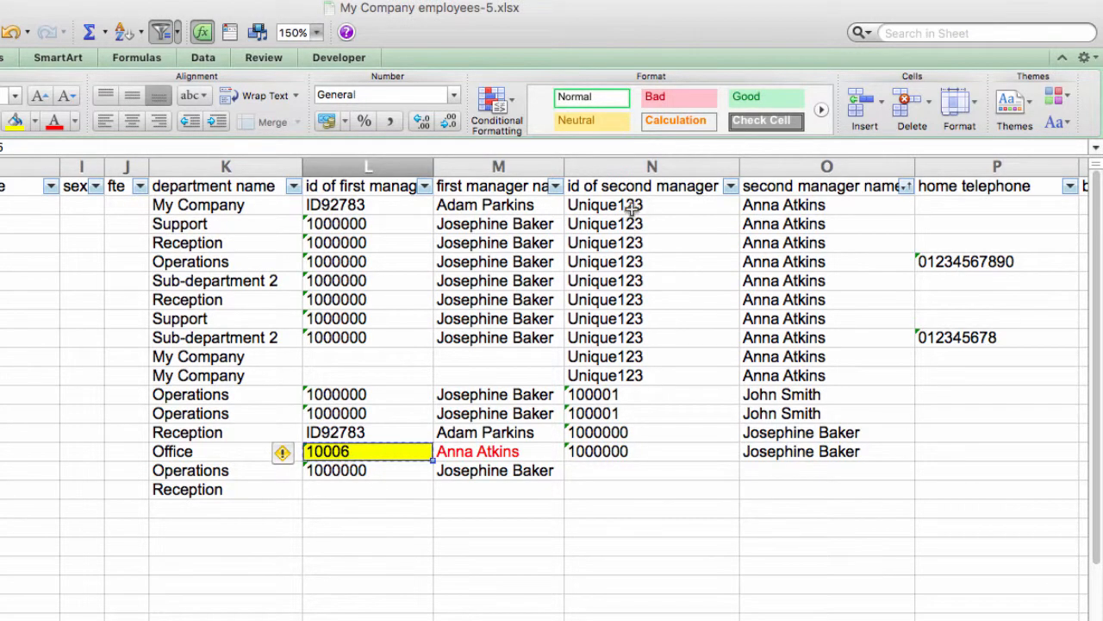
pyautogui.moveTo(632, 207); pyautogui.dragTo(627, 373)
pyautogui.hotkey('ctrl', 'v')
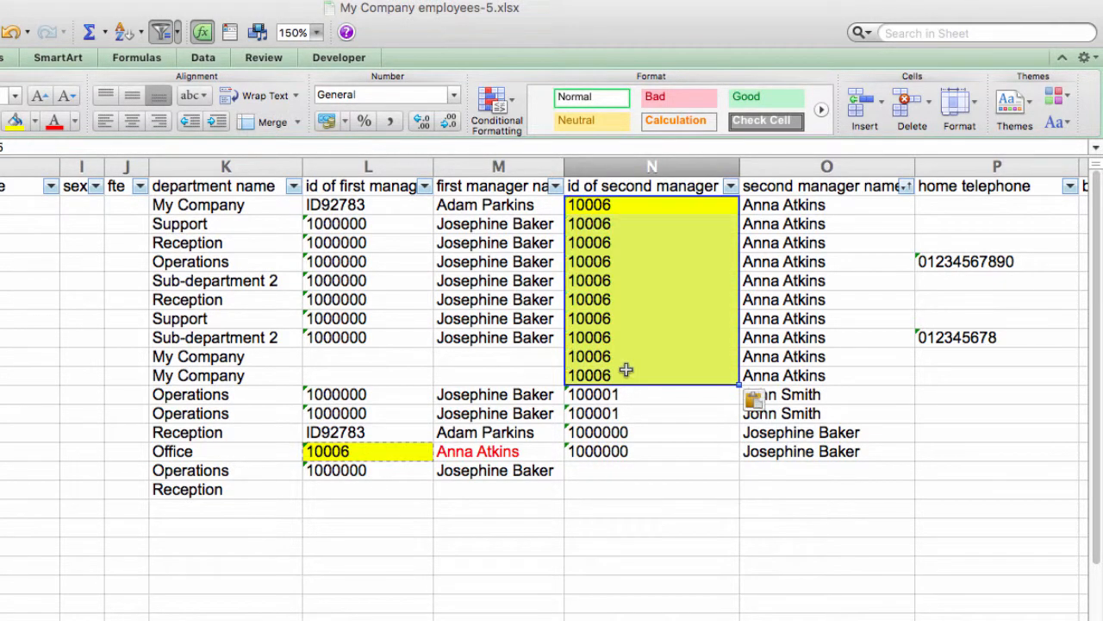
# - Clear the departing manager's name from the second manager name cells O2:O11
pyautogui.moveTo(788, 206); pyautogui.dragTo(787, 376)
pyautogui.press('Delete')
pyautogui.click(677, 525)
# - Save the workbook to the Desktop as My Company employees-5 in Excel Workbook (.xlsx) format
pyautogui.press('super+shift+s')
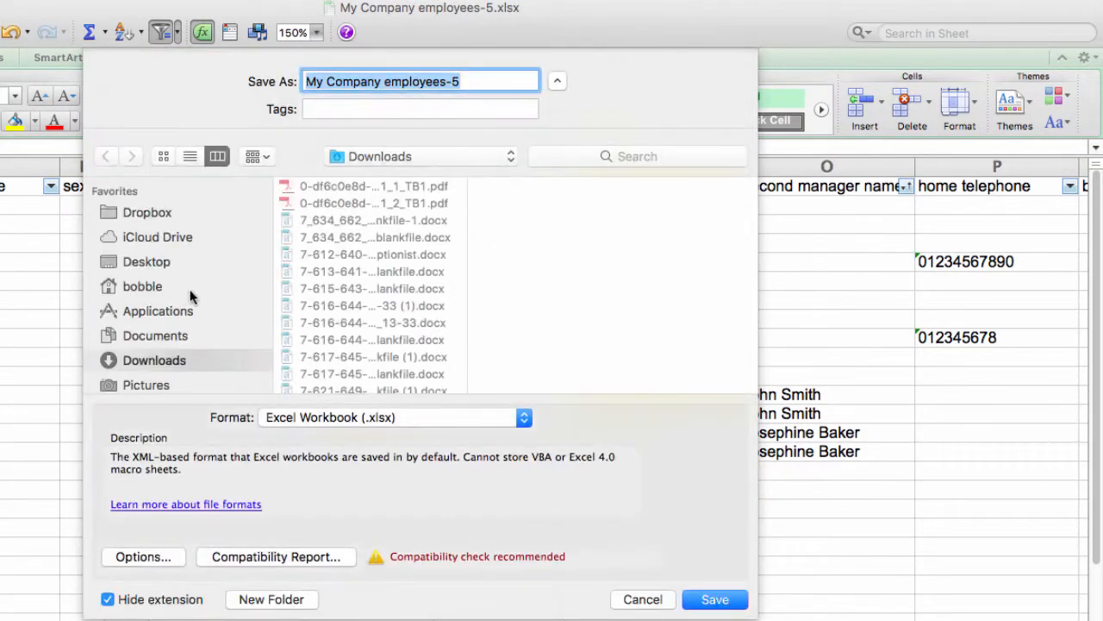
pyautogui.click(156, 260)
pyautogui.click(696, 598)
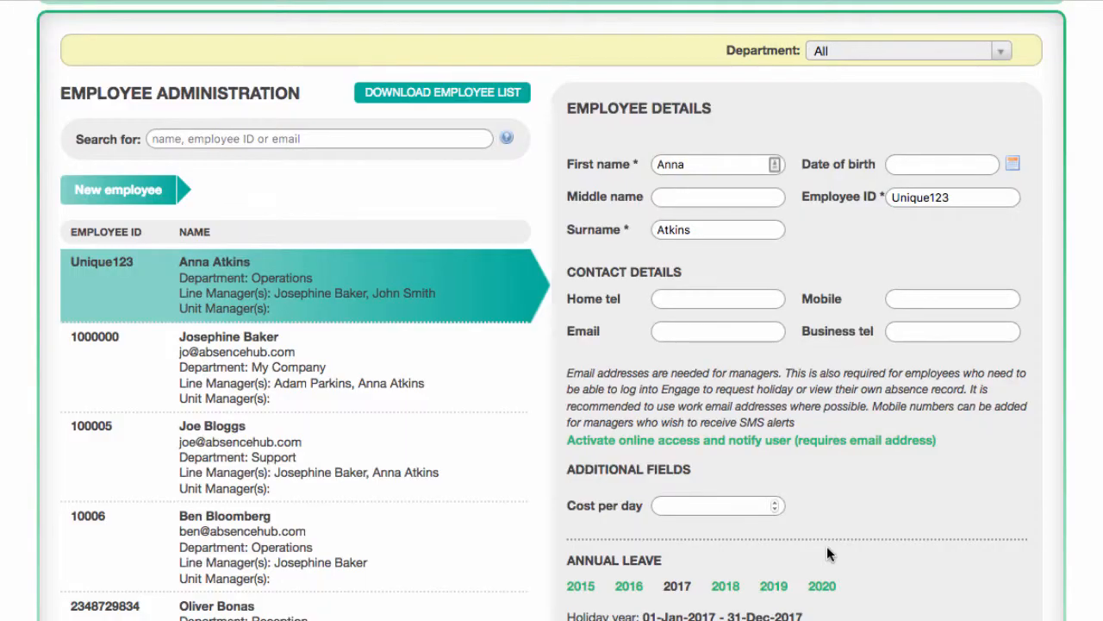
# - On the data upload page, choose the Employee list file type and open My Company employees-5 from the Desktop for upload
pyautogui.scroll(3, 550, 328)
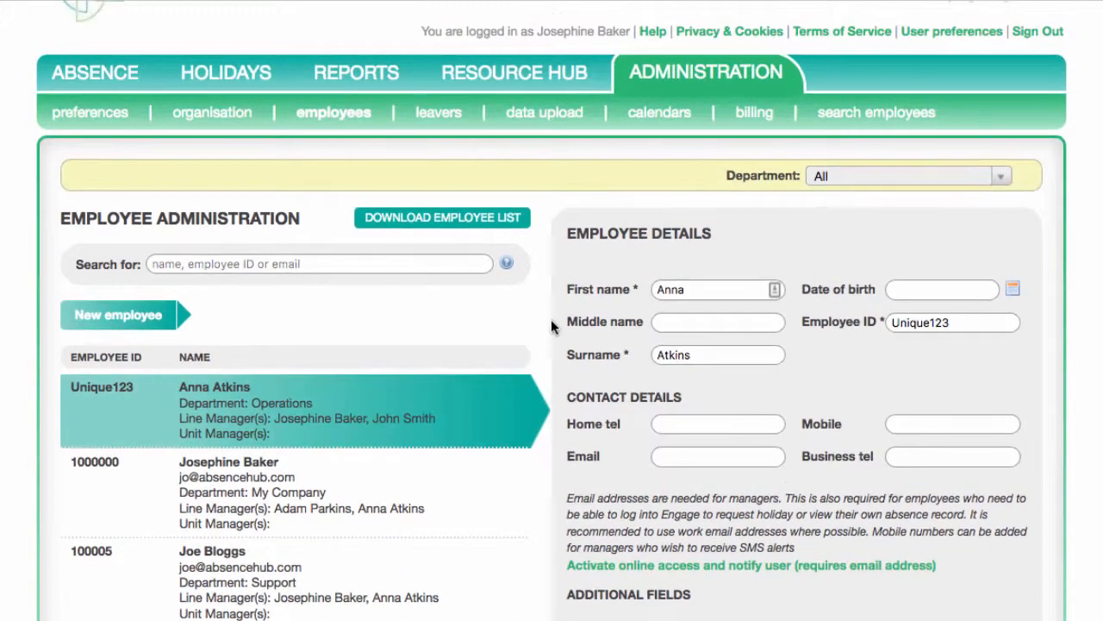
pyautogui.click(530, 112)
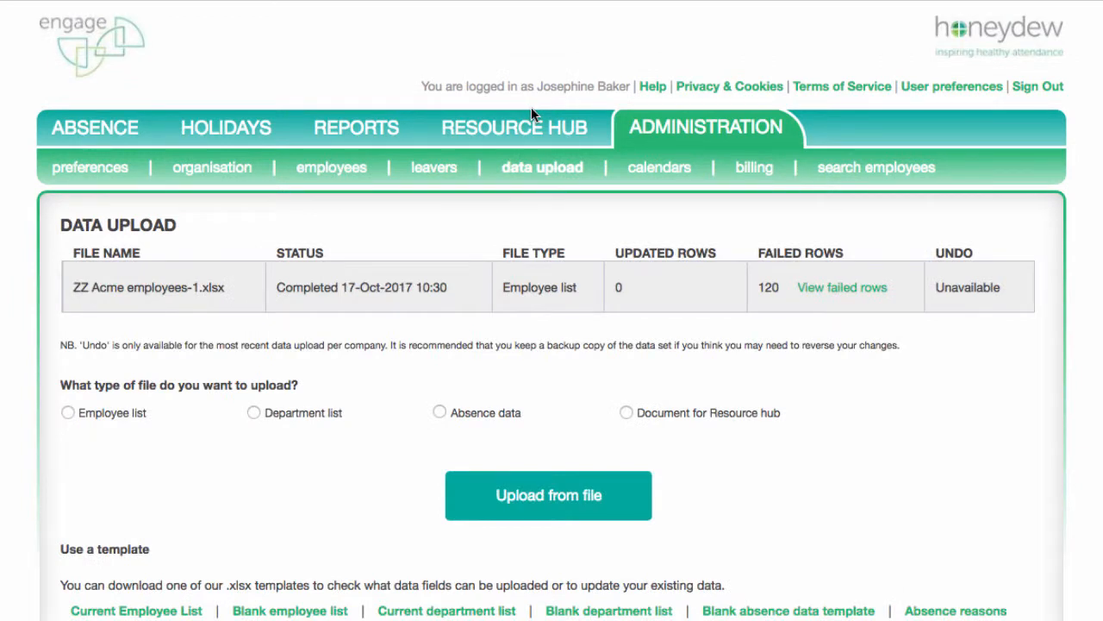
pyautogui.click(69, 413)
pyautogui.click(520, 508)
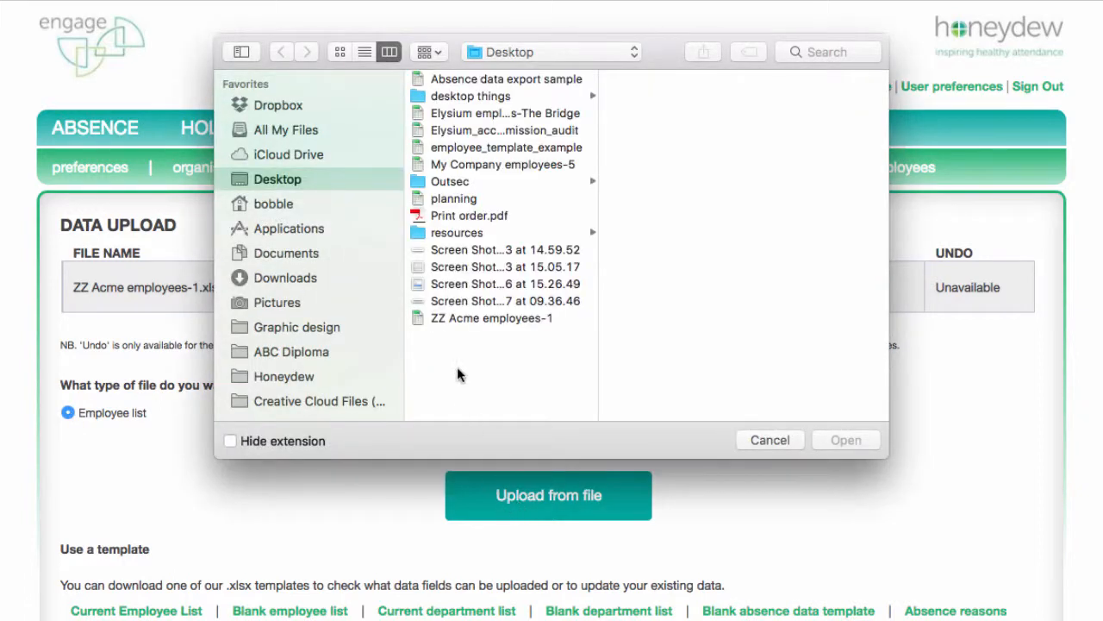
pyautogui.click(453, 164)
pyautogui.click(844, 441)
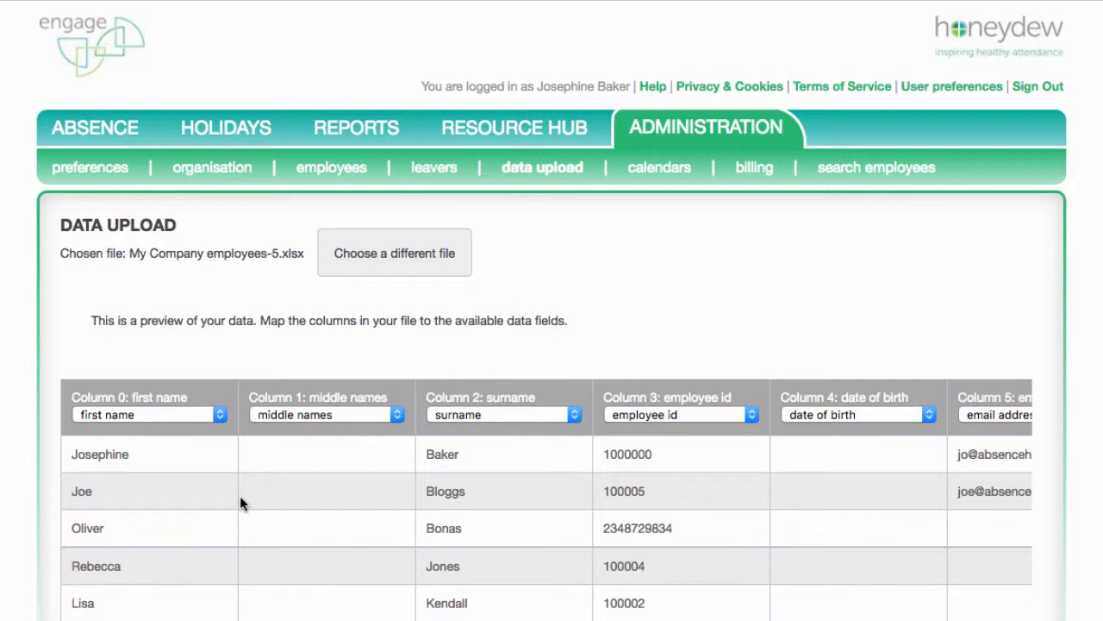
# - Check the field mappings offered for columns 0 to 4, from first name to date of birth, keeping each assigned field
pyautogui.click(214, 414)
pyautogui.click(214, 415)
pyautogui.click(386, 418)
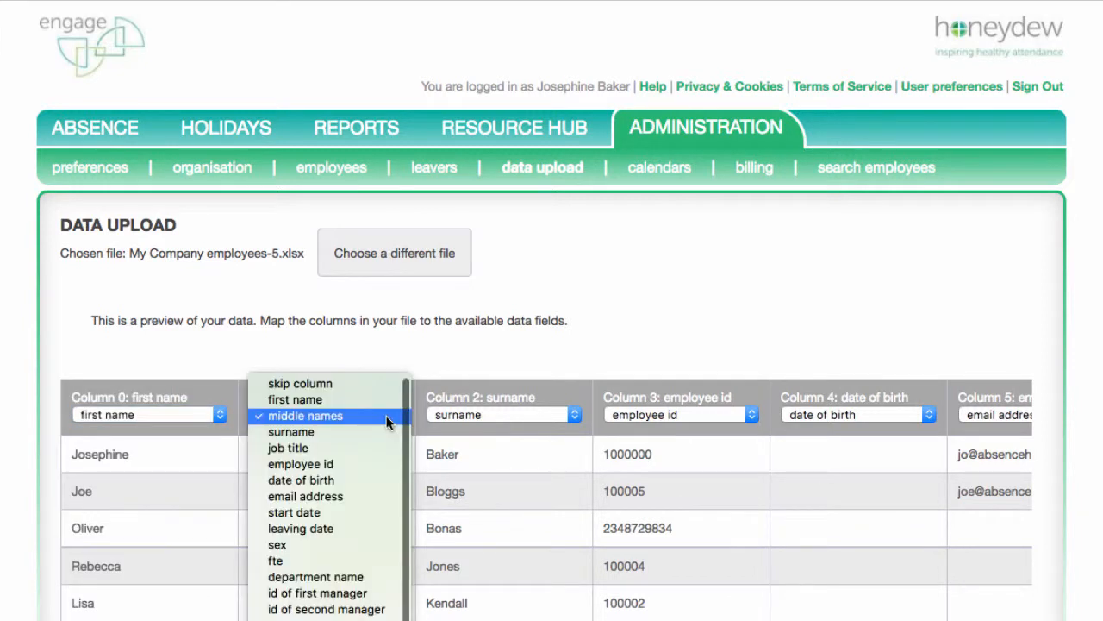
pyautogui.click(386, 418)
pyautogui.click(548, 413)
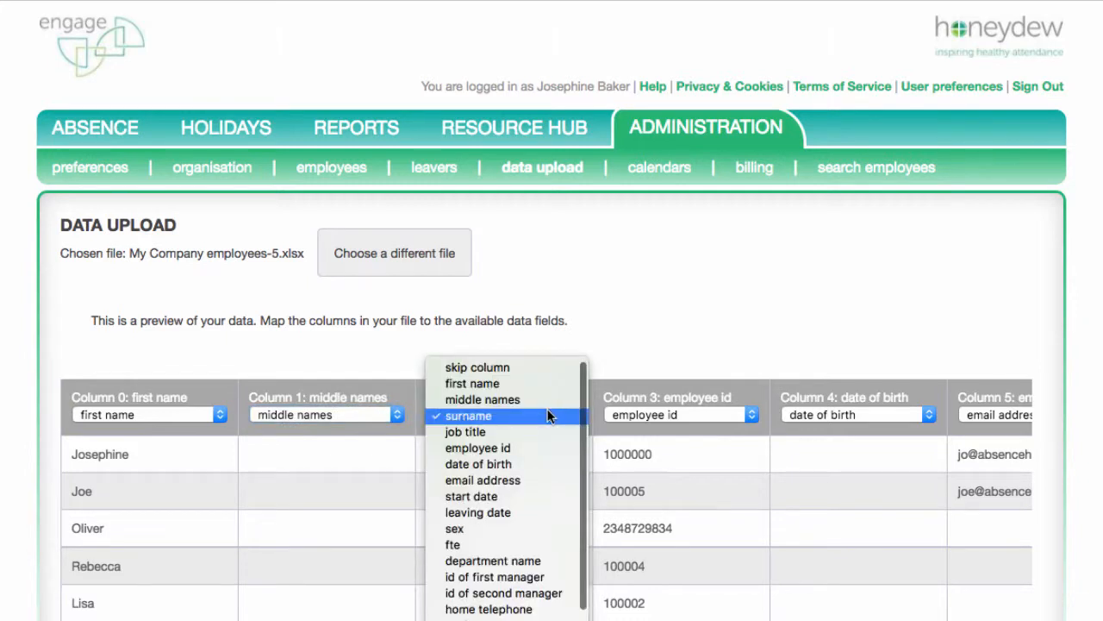
pyautogui.click(552, 417)
pyautogui.click(744, 414)
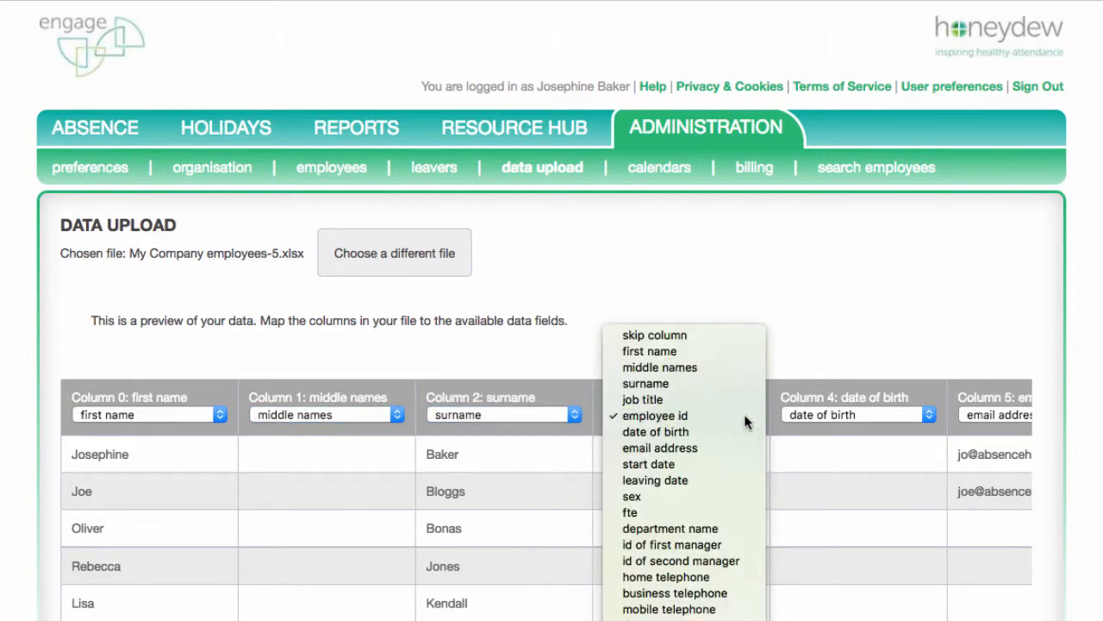
pyautogui.click(744, 413)
pyautogui.click(897, 416)
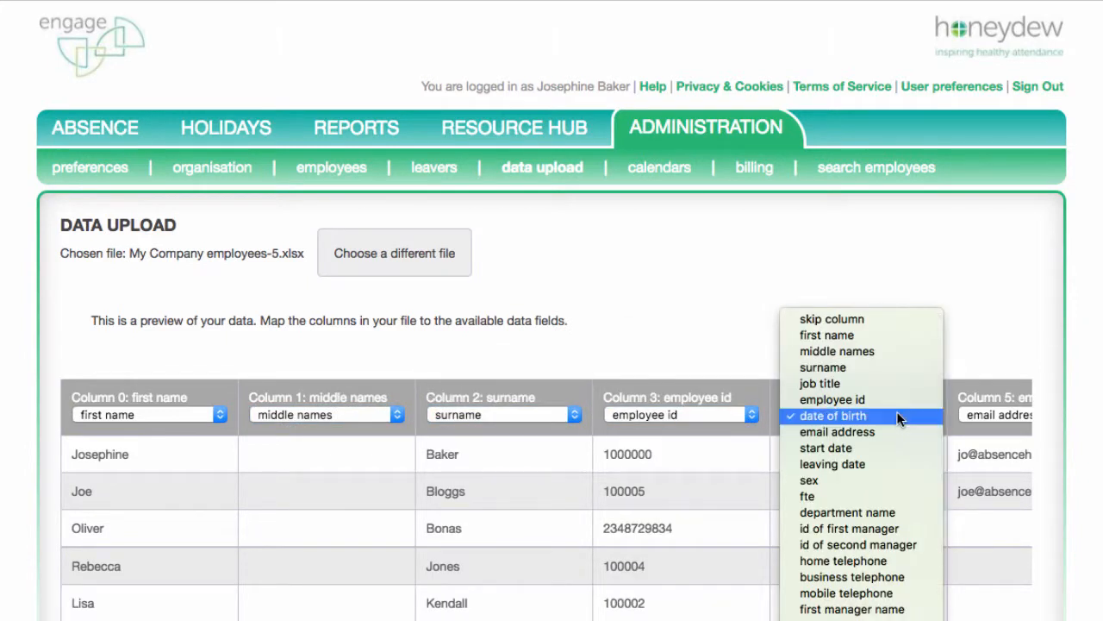
pyautogui.click(896, 415)
# - Review the remaining column mappings through the first and second manager columns and upload the employee list
pyautogui.hscroll(3, 899, 448)
pyautogui.hscroll(6, 899, 448)
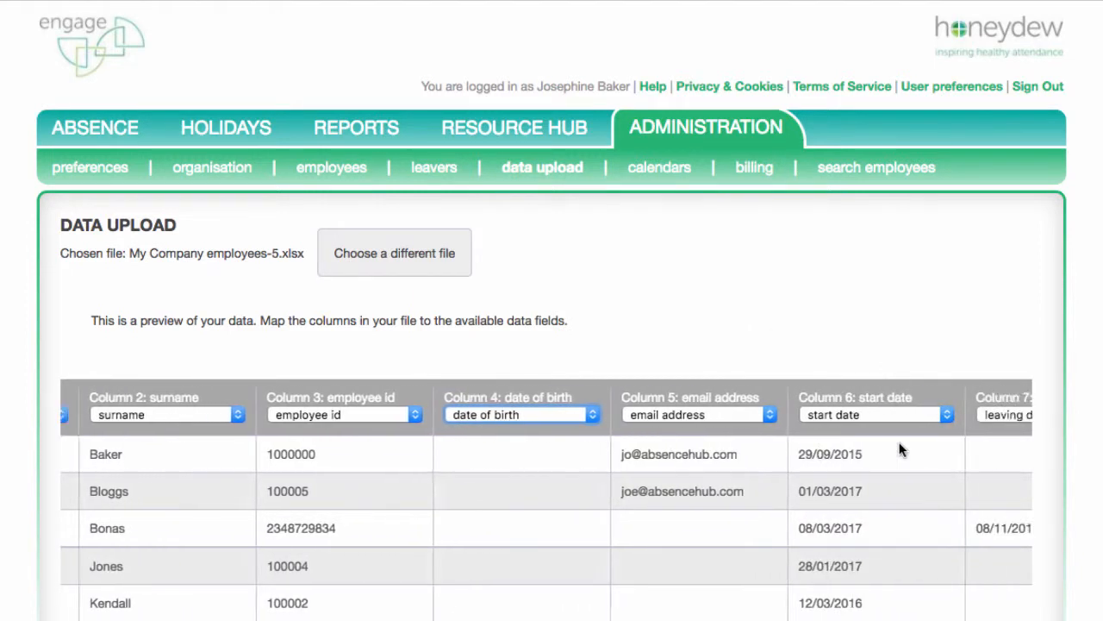
pyautogui.hscroll(10, 899, 448)
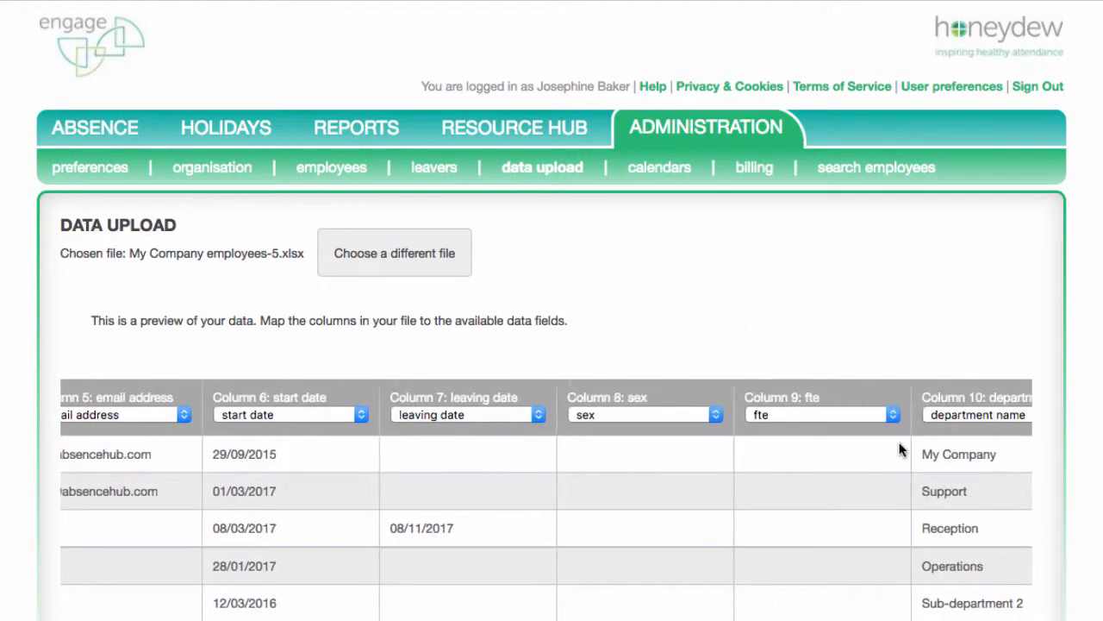
pyautogui.hscroll(8, 899, 448)
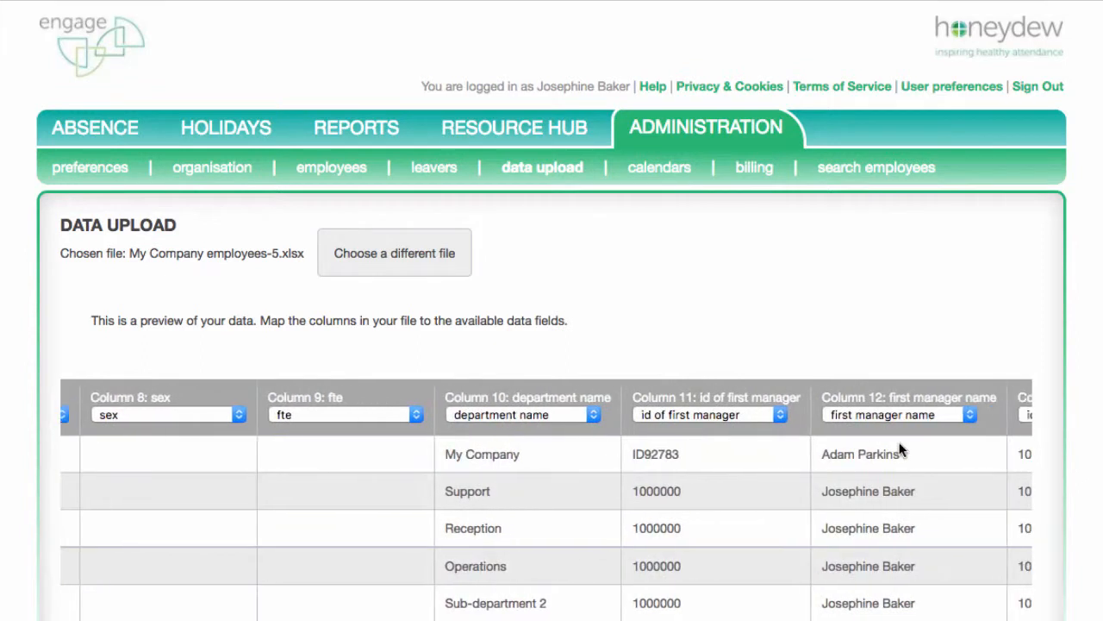
pyautogui.scroll(-5, 899, 448)
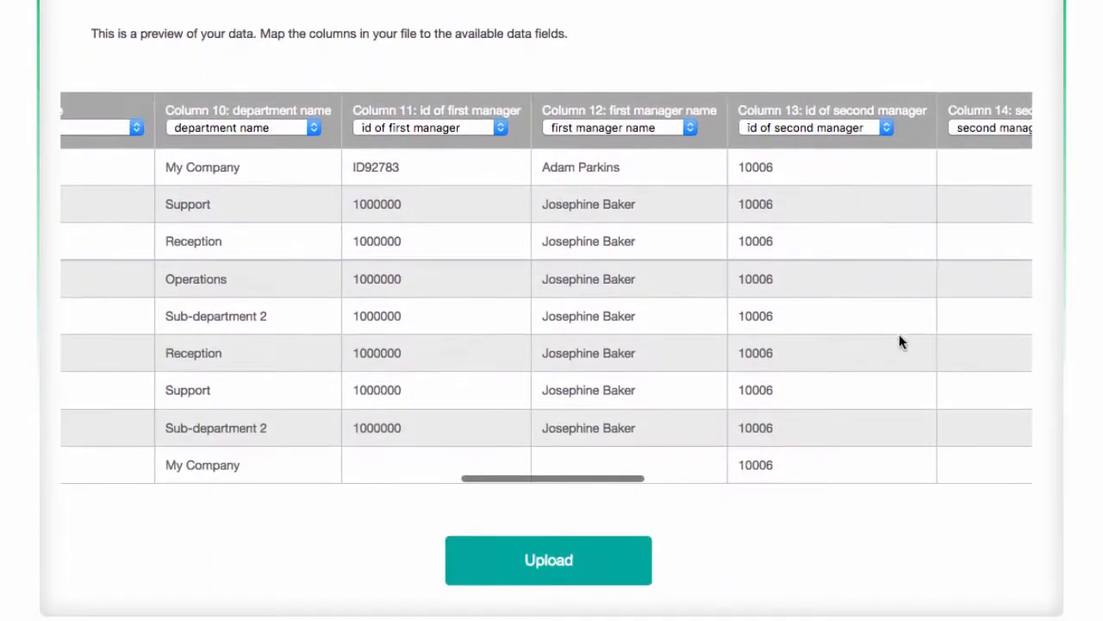
pyautogui.click(546, 572)
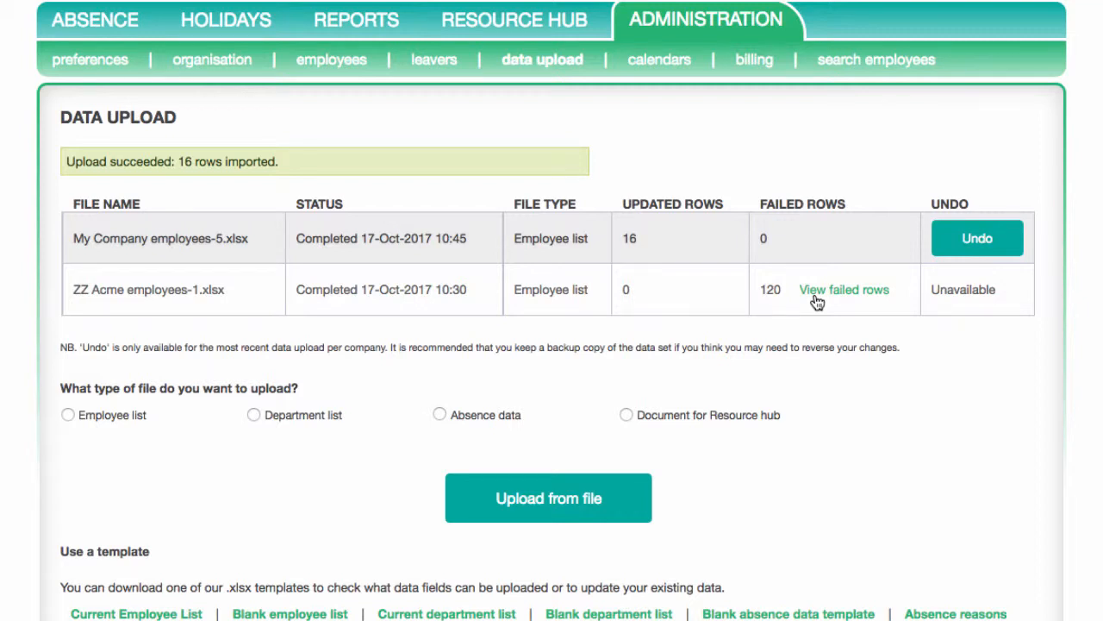
# - Check the second line manager on employee 1000000's entry in the employee list and return to the data upload history
pyautogui.click(345, 62)
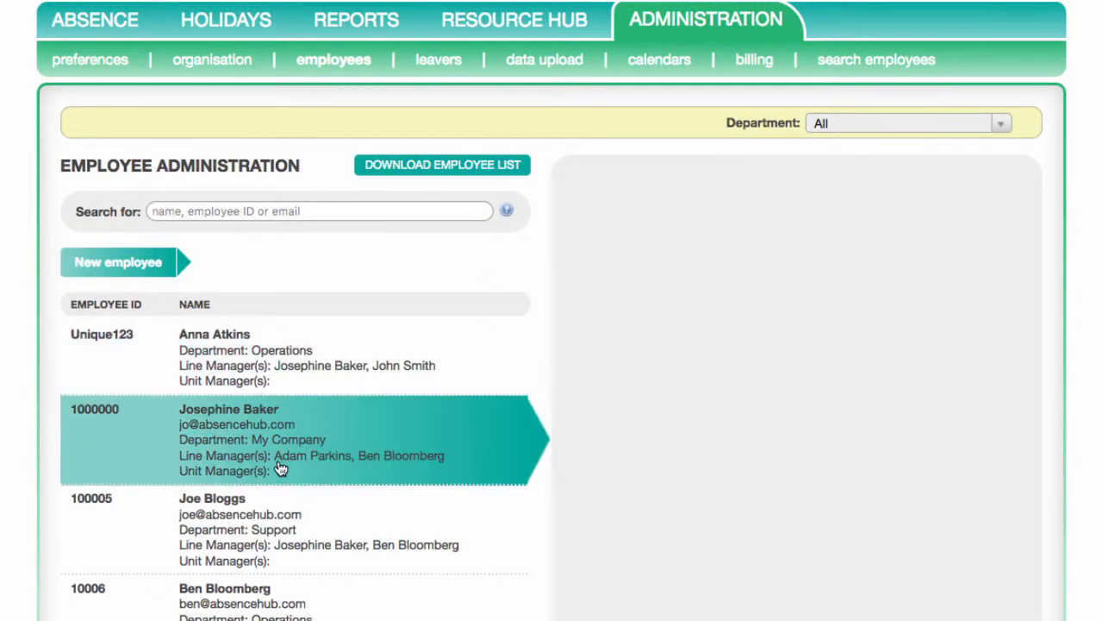
pyautogui.moveTo(357, 459); pyautogui.dragTo(446, 465)
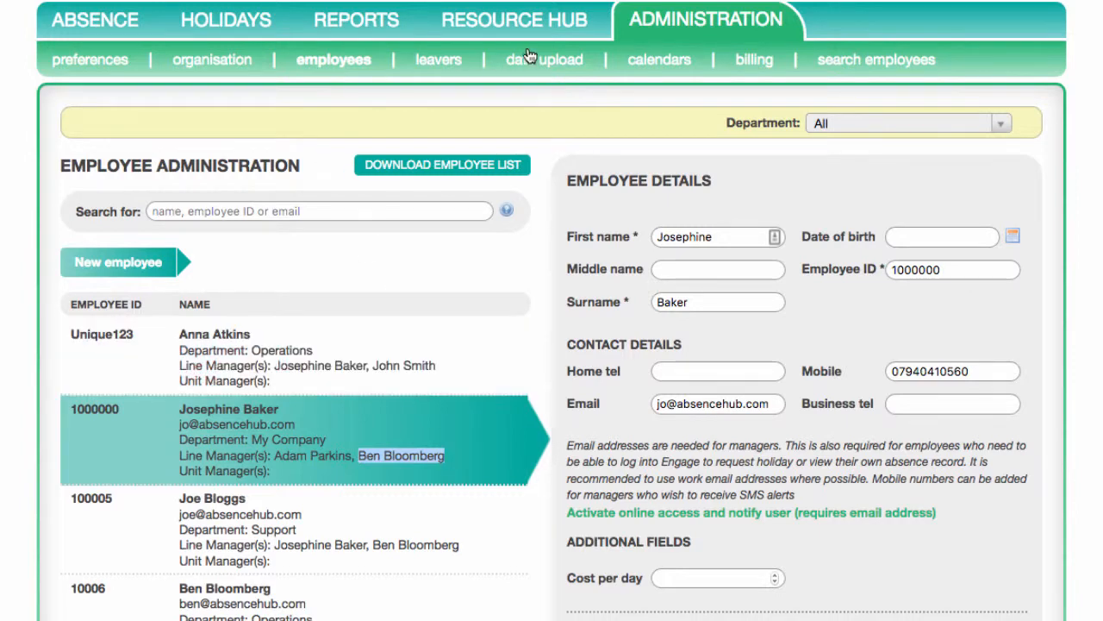
pyautogui.click(556, 68)
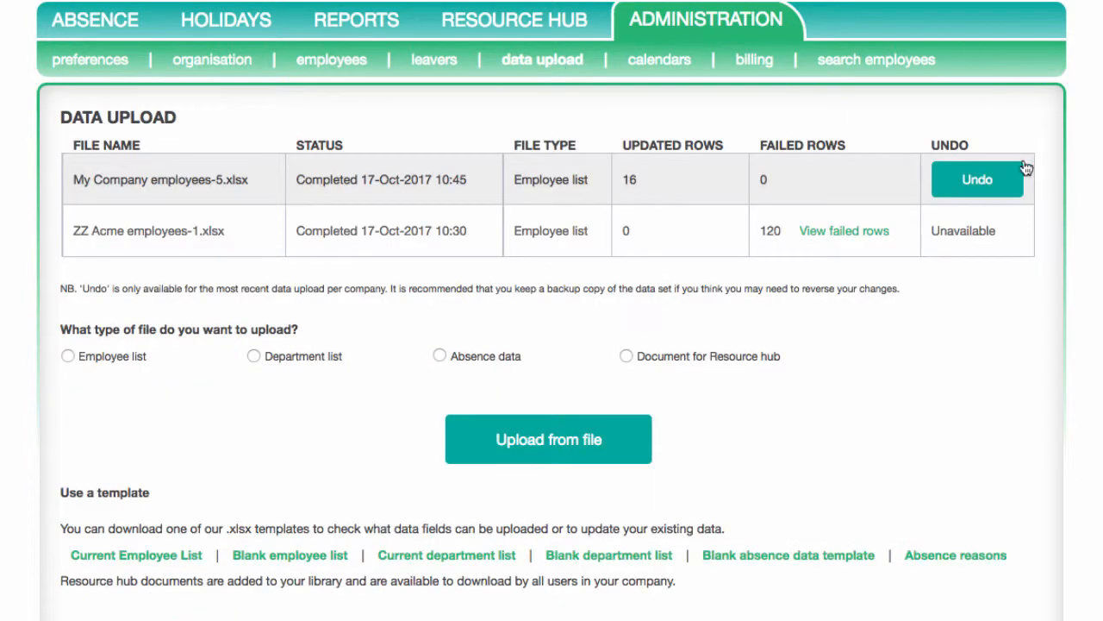